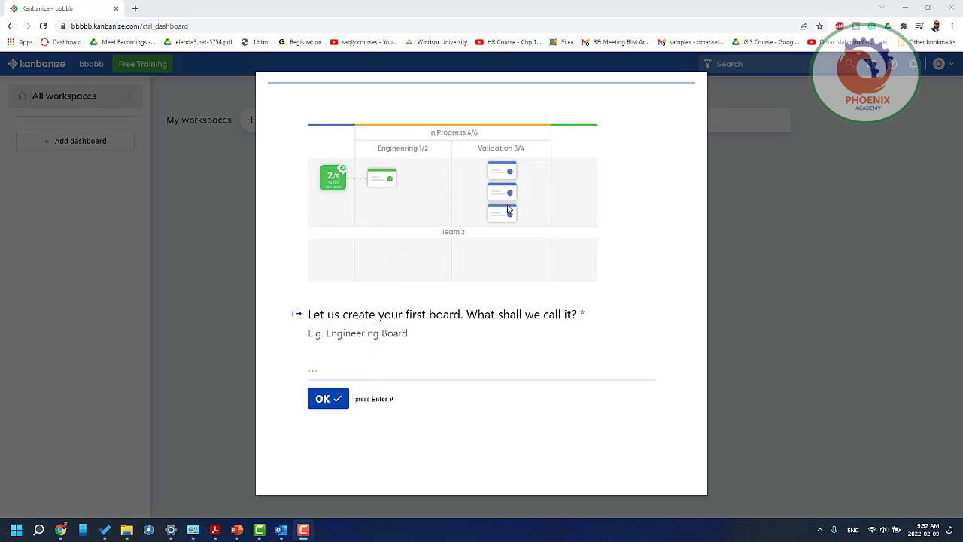
Name the board 'bim', choose Beginner Kanban experience, and enter 'xyz' as the first project's name
{"action": "left_click", "coordinate": [338, 398]}
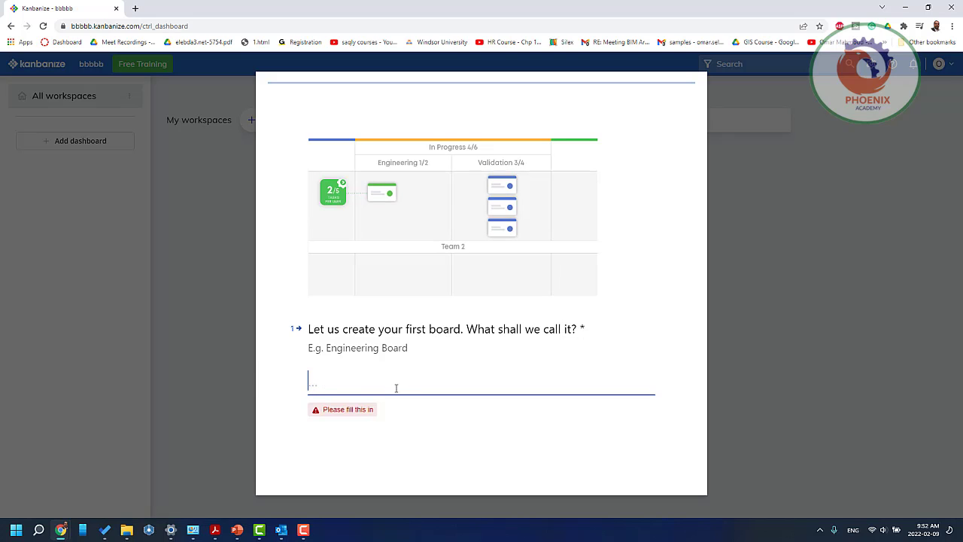
{"action": "type", "text": "bim"}
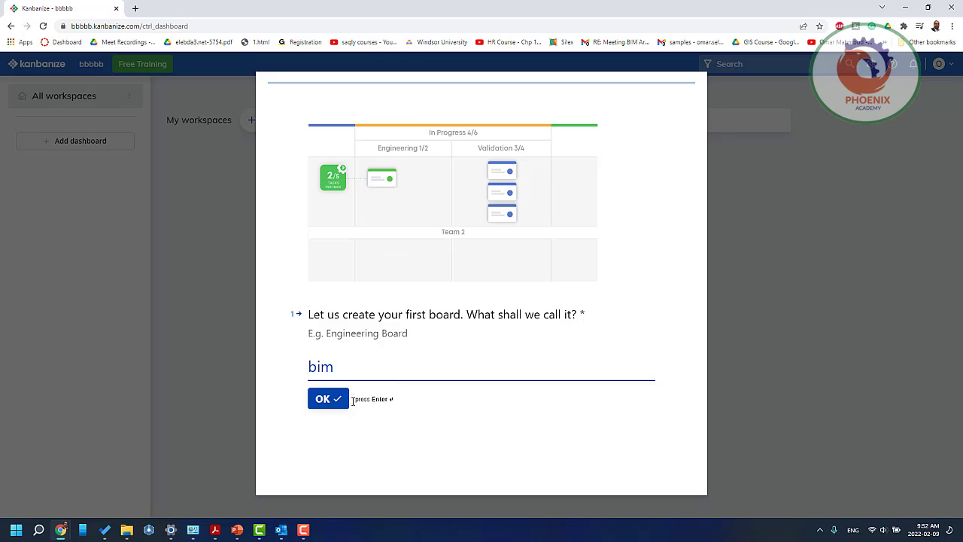
{"action": "left_click", "coordinate": [338, 398]}
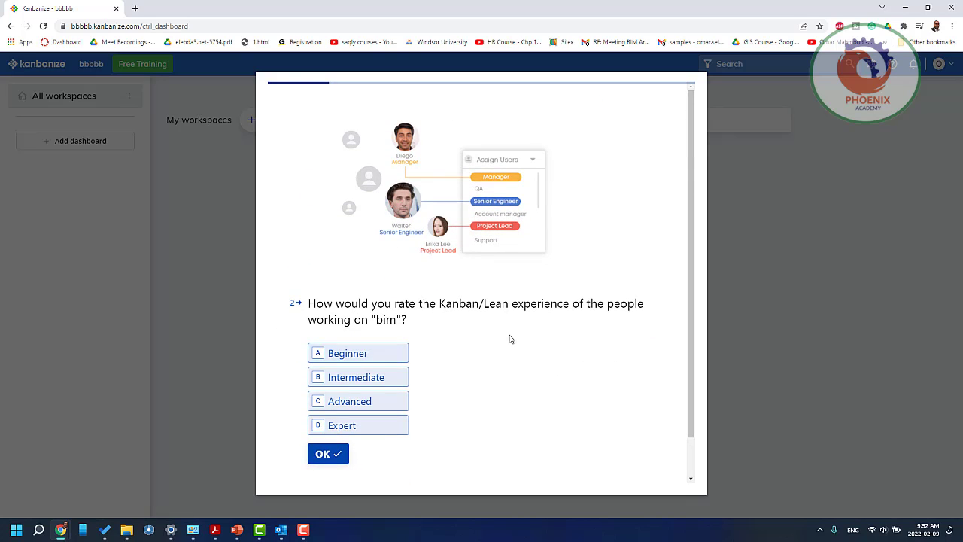
{"action": "left_click", "coordinate": [361, 379]}
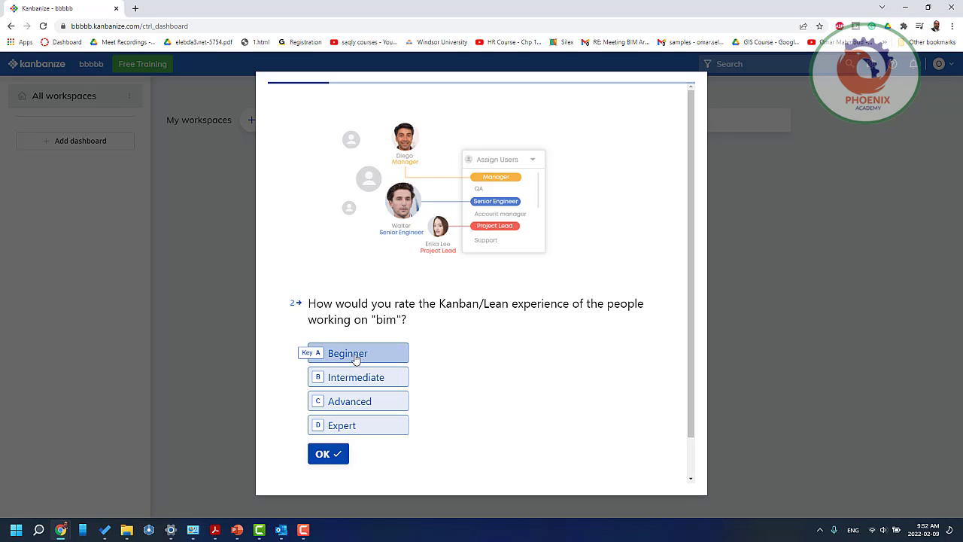
{"action": "left_click", "coordinate": [353, 355]}
{"action": "type", "text": "xyz"}
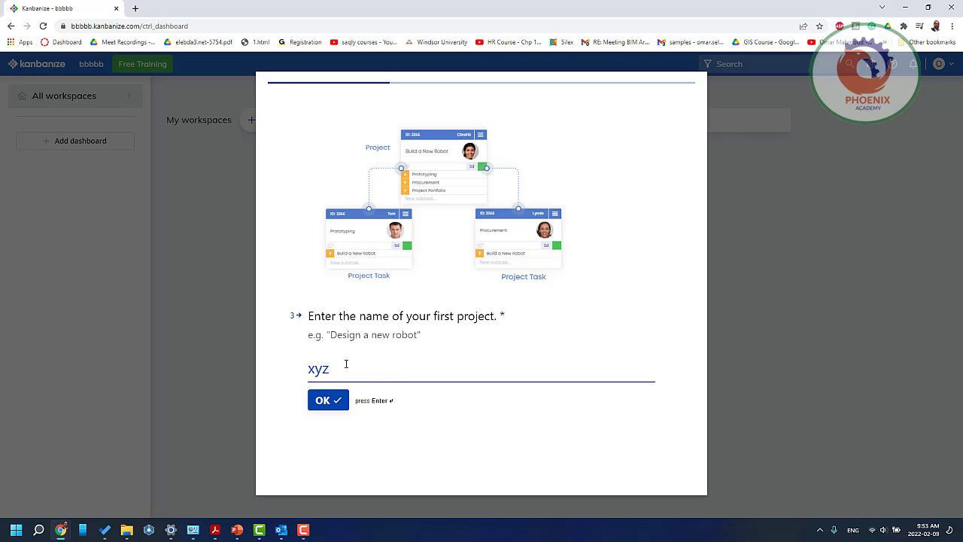
Submit project 'xyz' with a Lean / Agile Consultant leader and 'Mechanical design' as its work item
{"action": "left_click", "coordinate": [323, 406]}
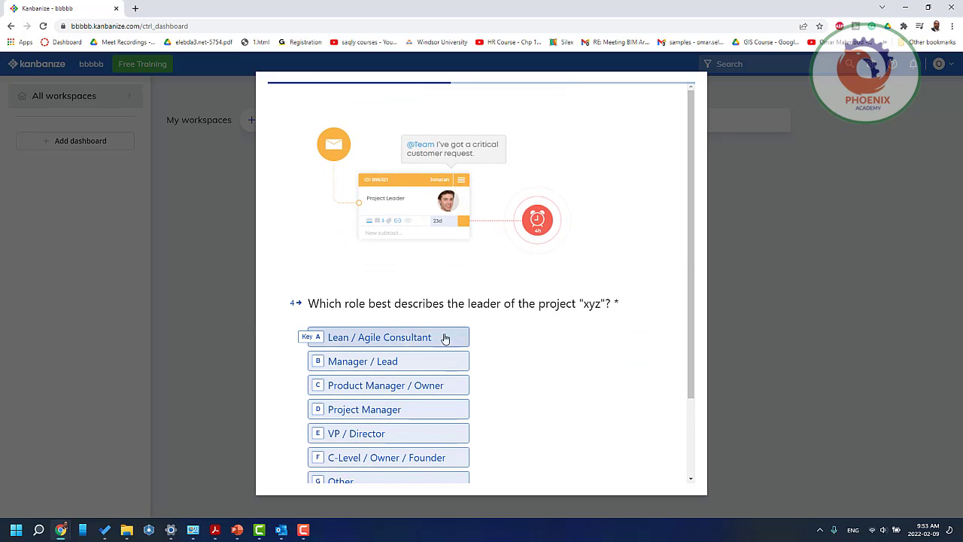
{"action": "left_click", "coordinate": [402, 342]}
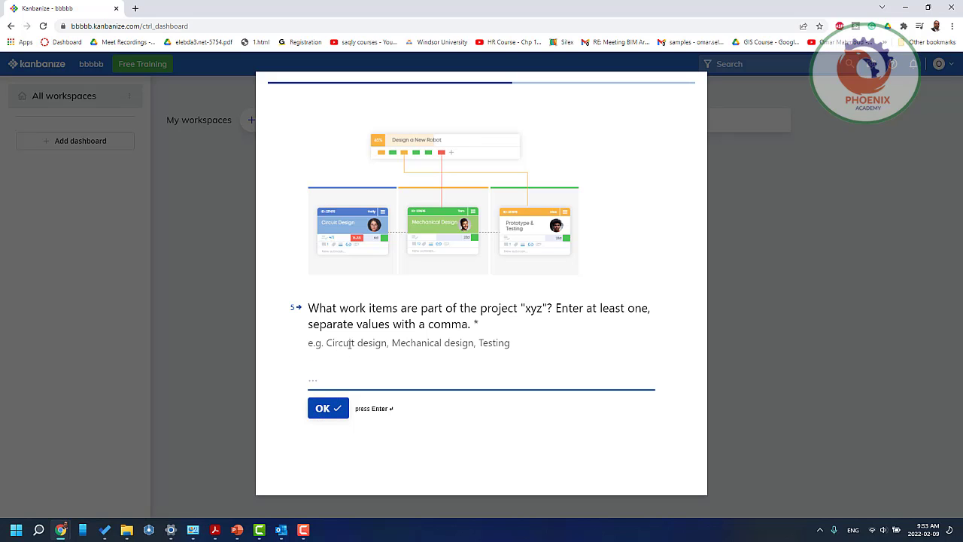
{"action": "left_click_drag", "start_coordinate": [391, 344], "coordinate": [469, 343]}
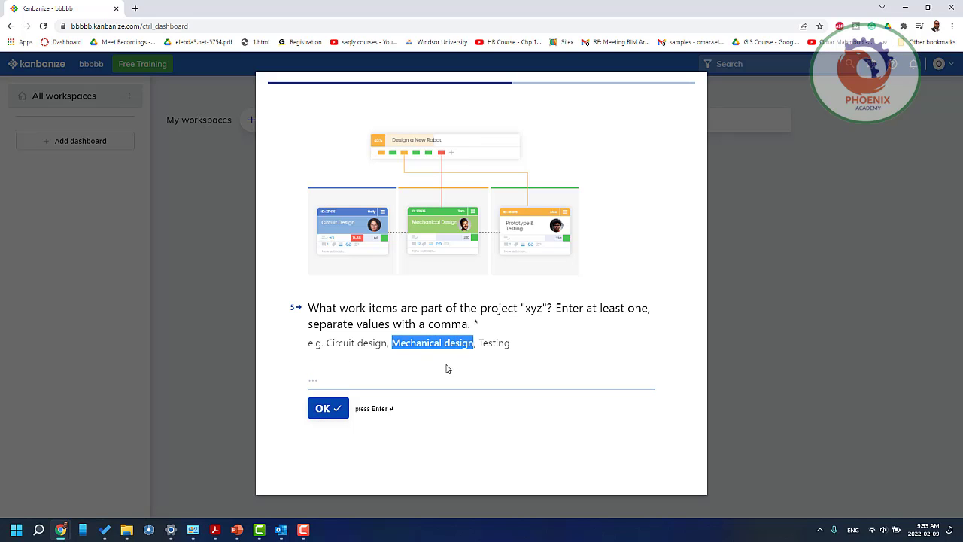
{"action": "left_click", "coordinate": [355, 386]}
{"action": "type", "text": "Mechanical design"}
{"action": "left_click", "coordinate": [329, 408]}
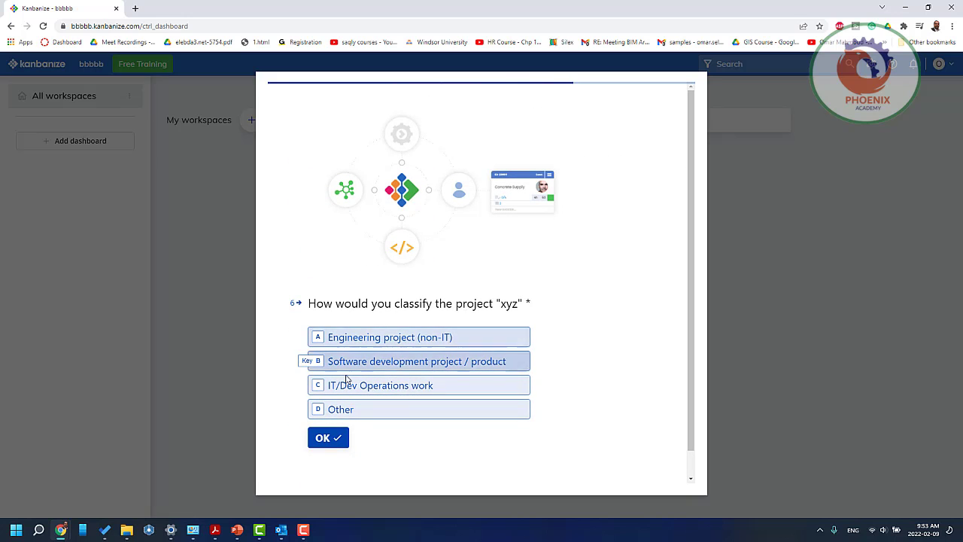
Classify xyz as an Engineering project (non-IT) and choose Kanban view for projects
{"action": "left_click", "coordinate": [350, 409]}
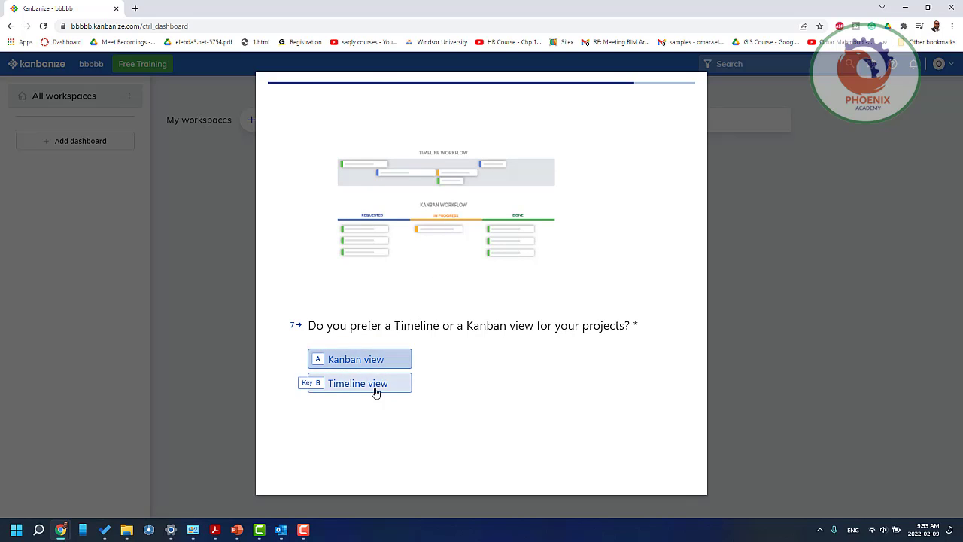
{"action": "left_click", "coordinate": [361, 359]}
{"action": "left_click", "coordinate": [338, 392]}
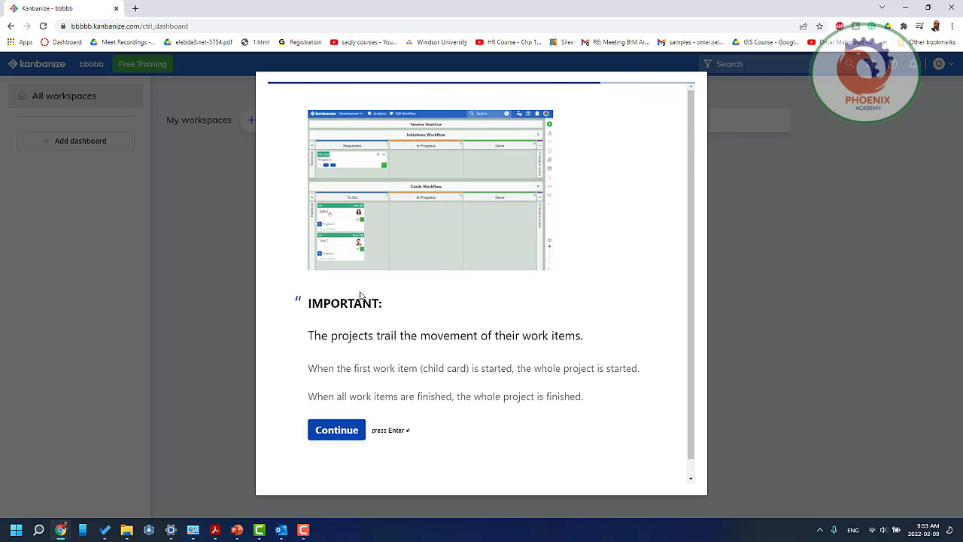
Choose Multiple independent teams as the scale, pick the interface language, and go to the first board
{"action": "left_click", "coordinate": [338, 435]}
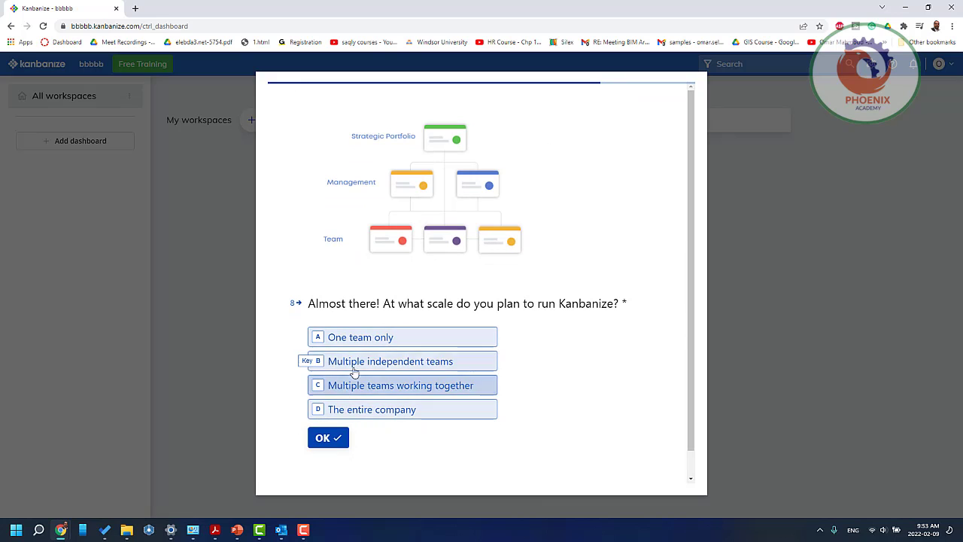
{"action": "left_click", "coordinate": [353, 364]}
{"action": "left_click", "coordinate": [335, 434]}
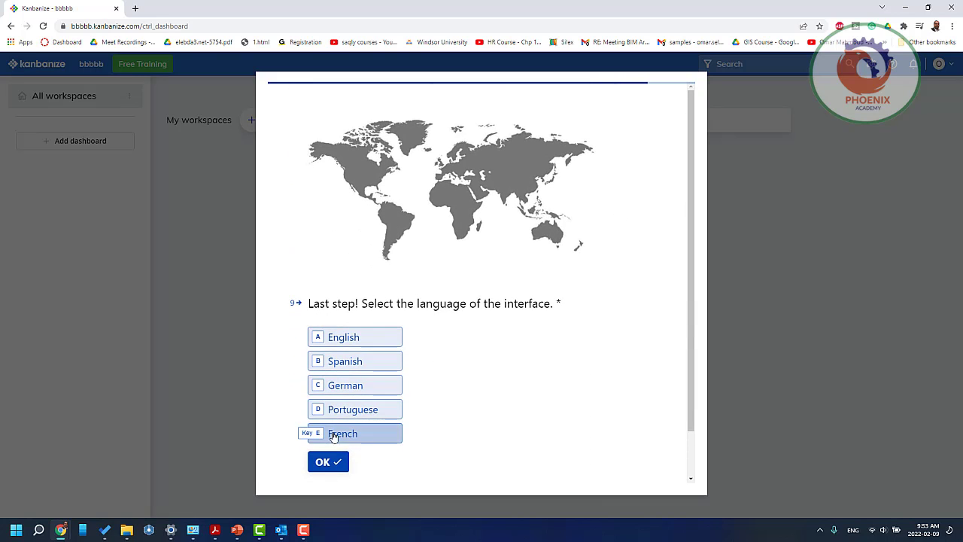
{"action": "left_click", "coordinate": [334, 338]}
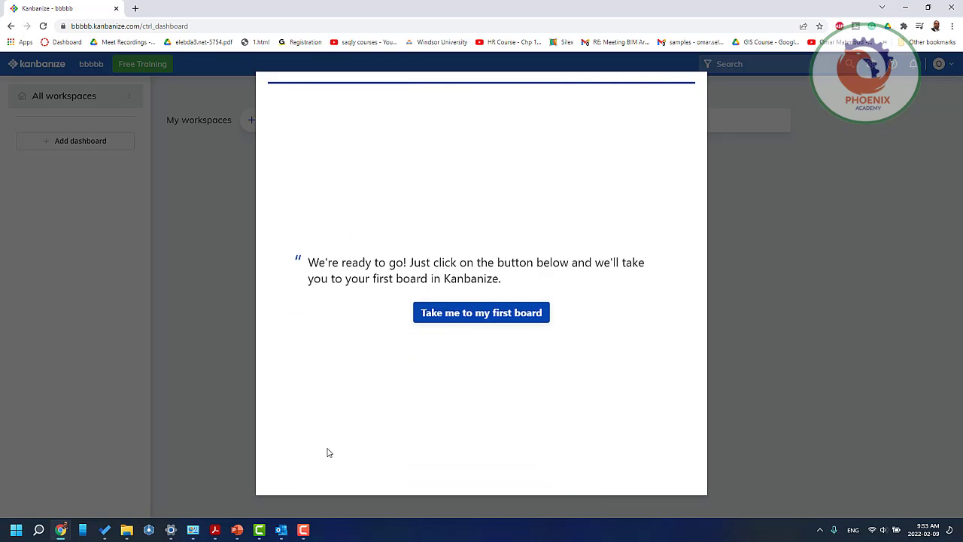
{"action": "left_click", "coordinate": [423, 294]}
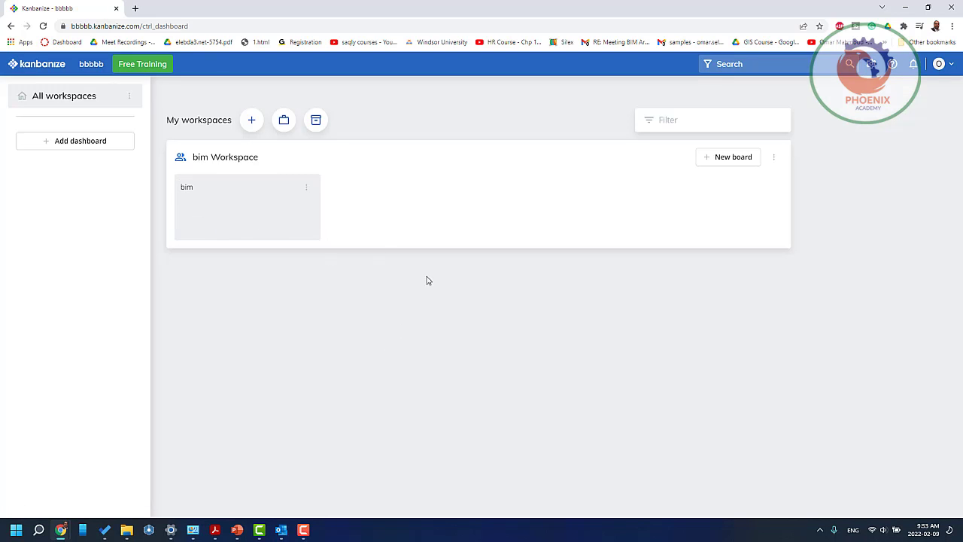
Open the bim board and drag initiative xyz from Requested onto In Progress
{"action": "left_click", "coordinate": [235, 194]}
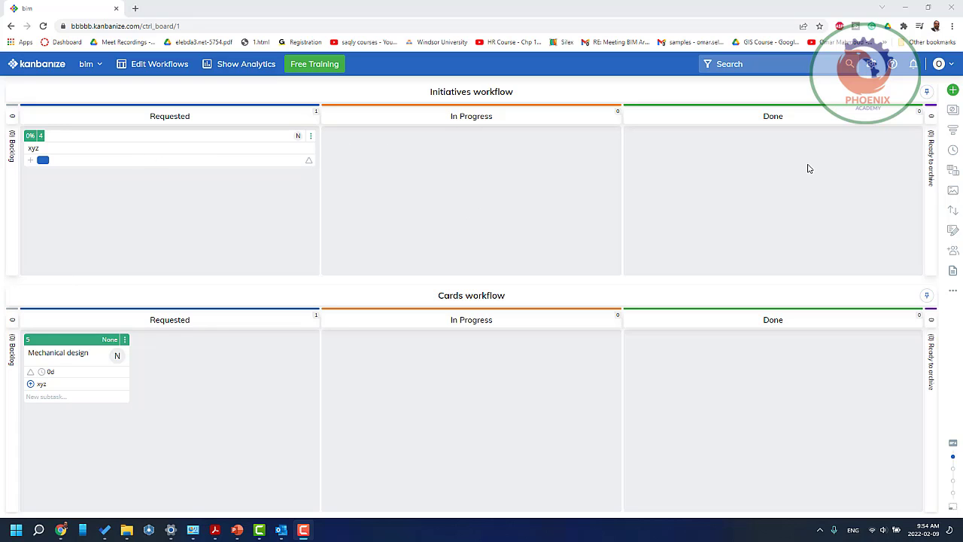
{"action": "mouse_move", "coordinate": [64, 138]}
{"action": "left_mouse_down"}
{"action": "mouse_move", "coordinate": [194, 170]}
{"action": "mouse_move", "coordinate": [419, 187]}
{"action": "left_mouse_up"}
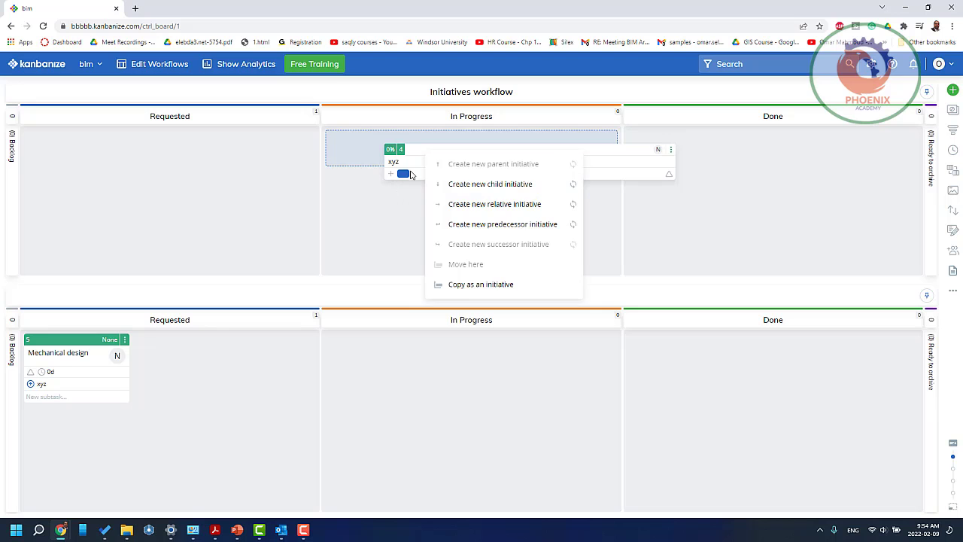
Re-drop xyz into In Progress and start a new child initiative titled 'c'
{"action": "left_click", "coordinate": [417, 156]}
{"action": "left_click_drag", "start_coordinate": [198, 159], "coordinate": [443, 194]}
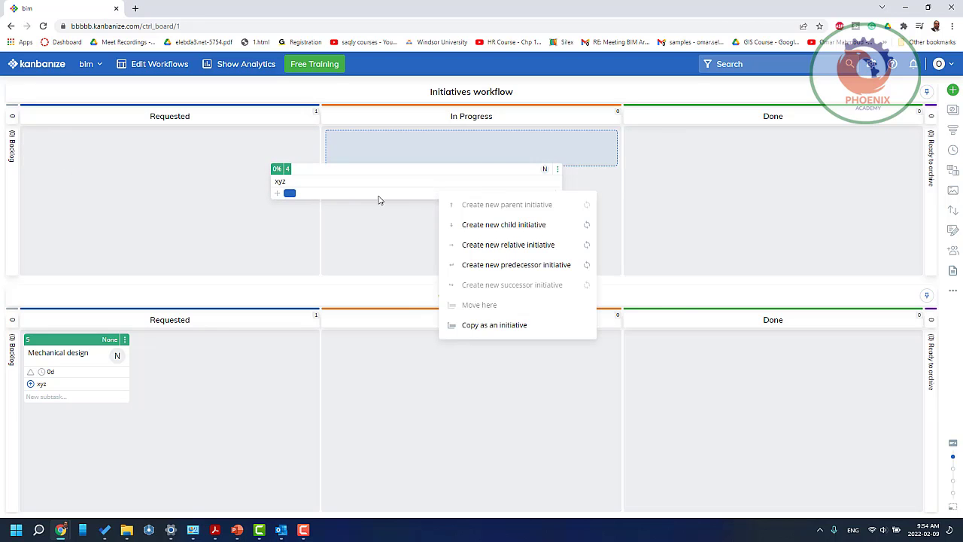
{"action": "left_click", "coordinate": [507, 229]}
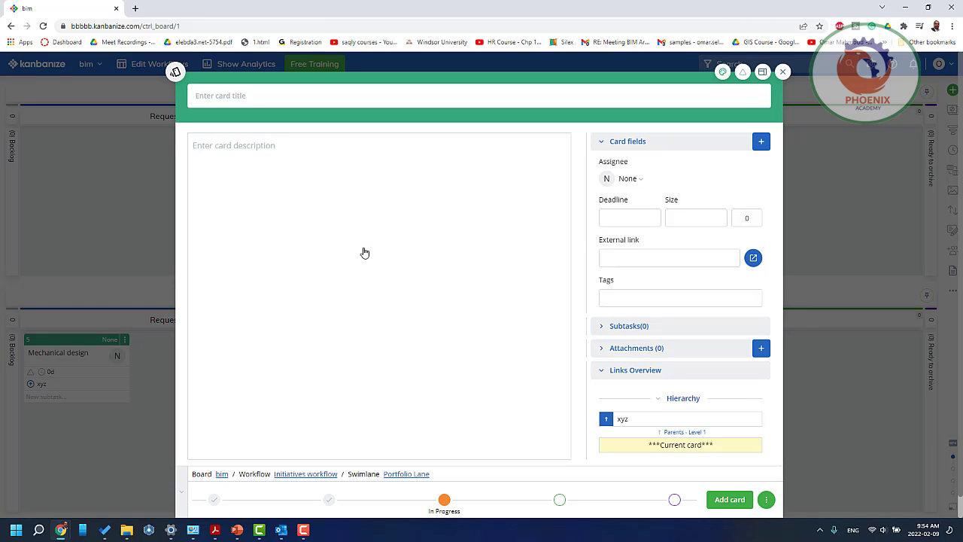
{"action": "left_click", "coordinate": [234, 107]}
{"action": "type", "text": "c"}
Assign initiative c to your own user with an 18 Feb 2022 deadline and add it to In Progress
{"action": "left_click", "coordinate": [630, 181]}
{"action": "left_click", "coordinate": [625, 254]}
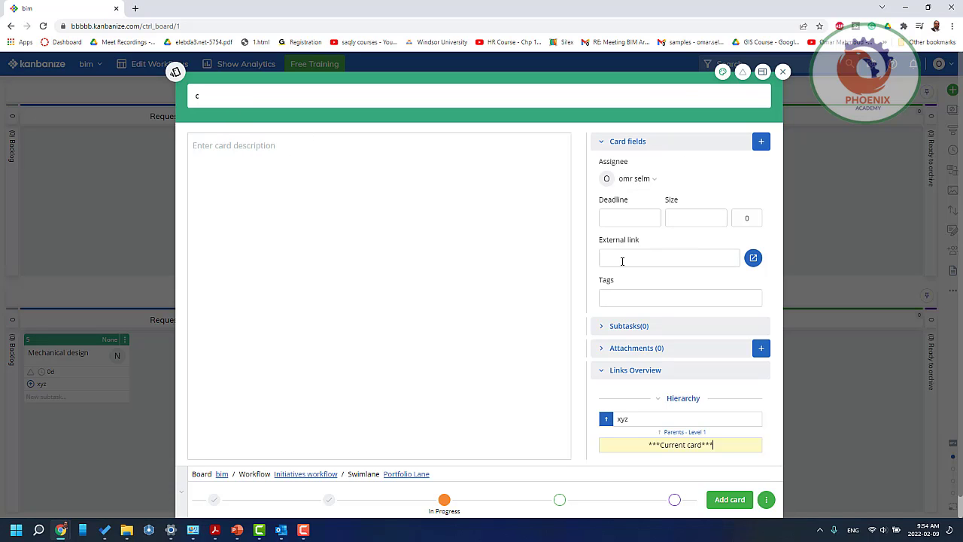
{"action": "left_click", "coordinate": [634, 220]}
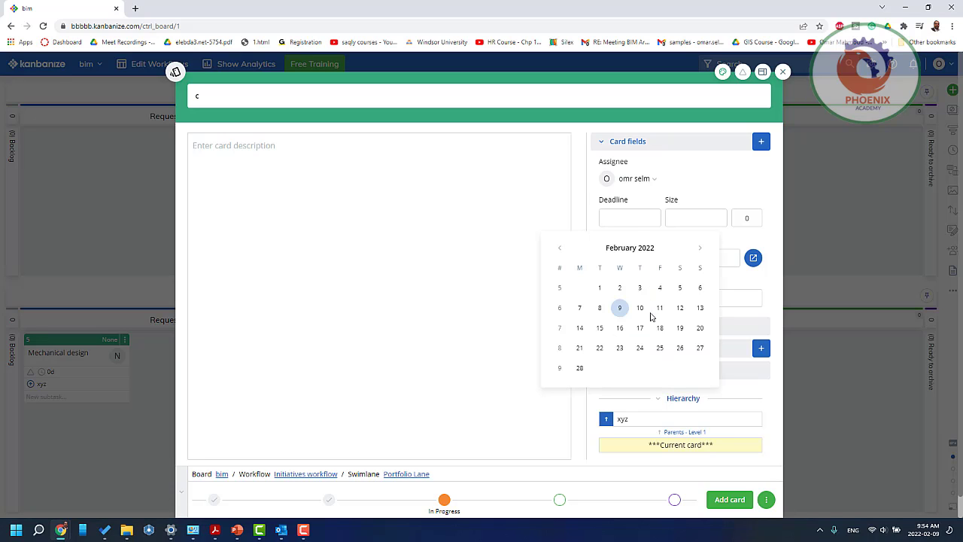
{"action": "left_click", "coordinate": [661, 328]}
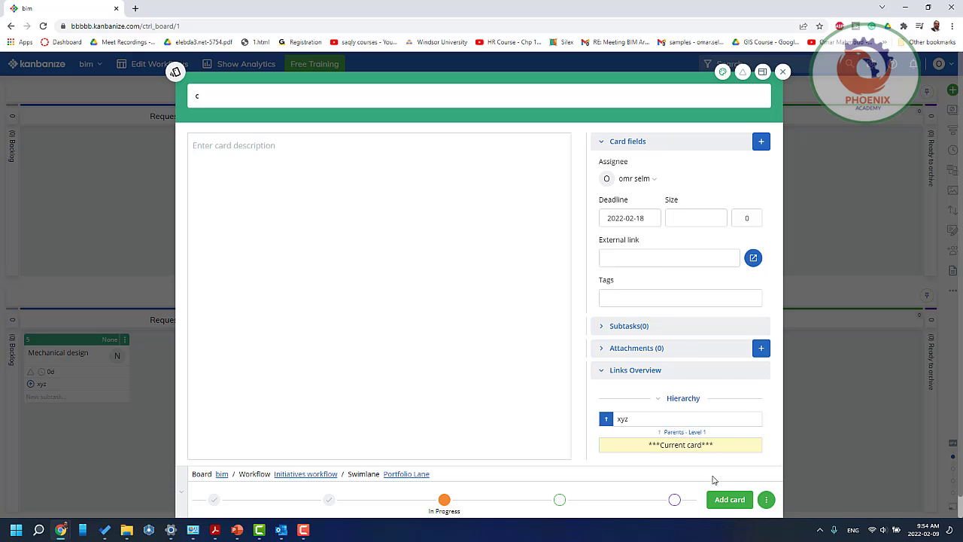
{"action": "left_click", "coordinate": [741, 501]}
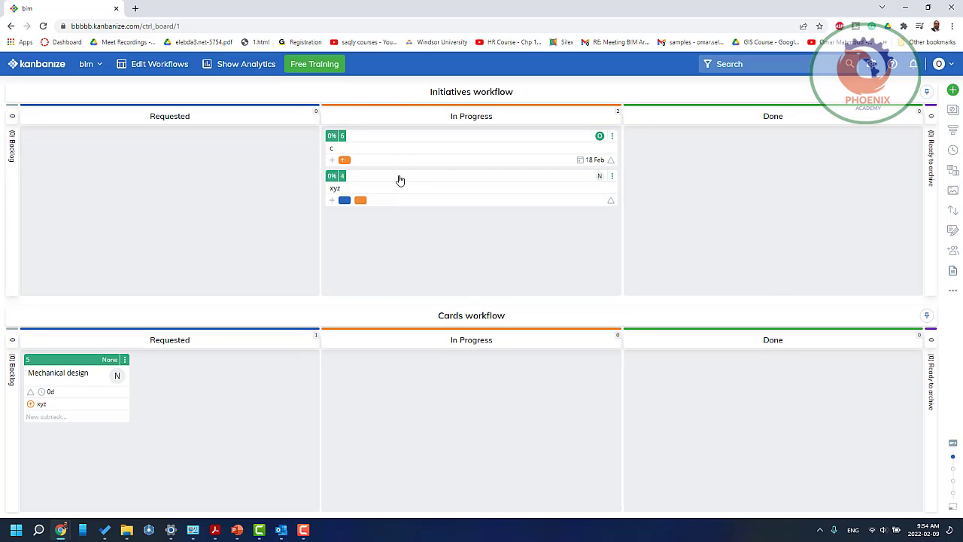
Drag xyz into Done and copy it there as an initiative, keeping the original In Progress
{"action": "left_click", "coordinate": [399, 179]}
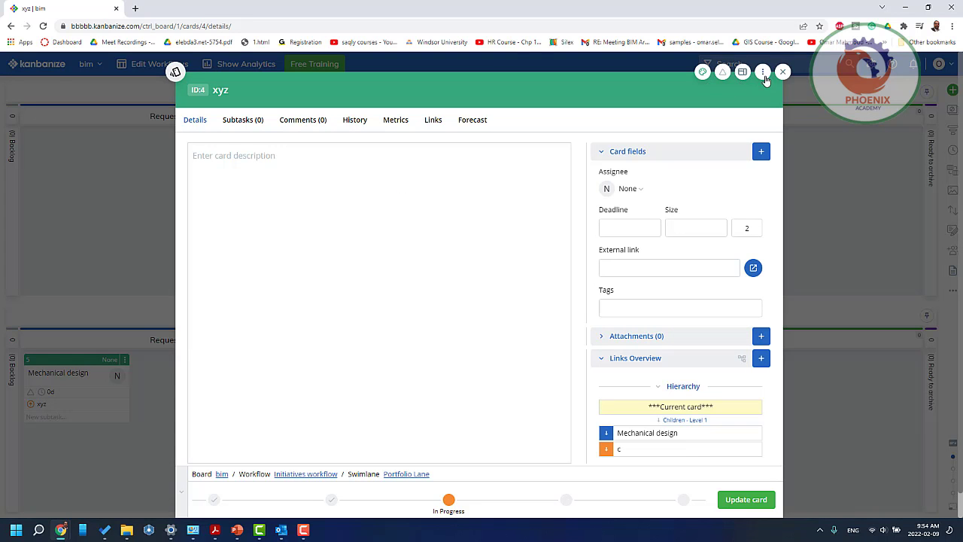
{"action": "left_click", "coordinate": [783, 72]}
{"action": "left_click_drag", "start_coordinate": [415, 186], "coordinate": [738, 172]}
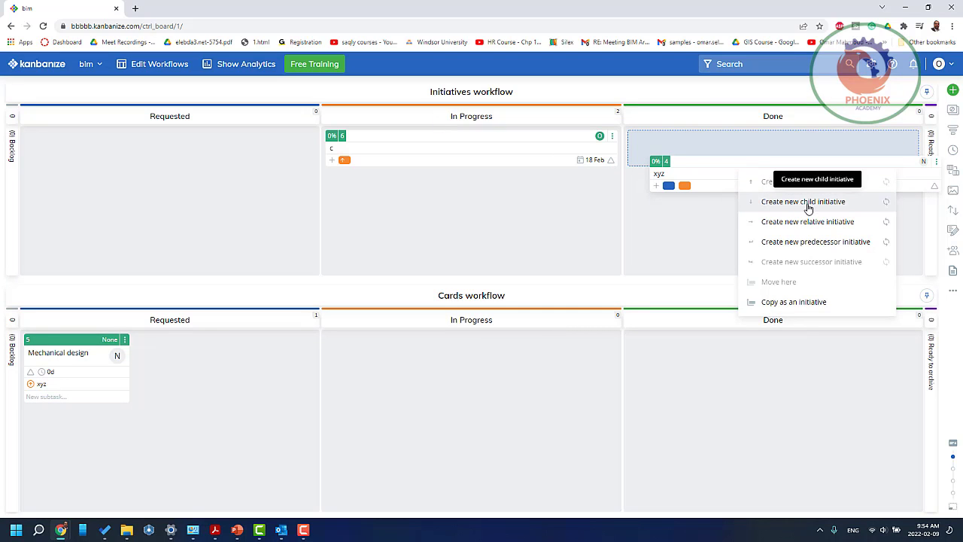
{"action": "left_click", "coordinate": [810, 301]}
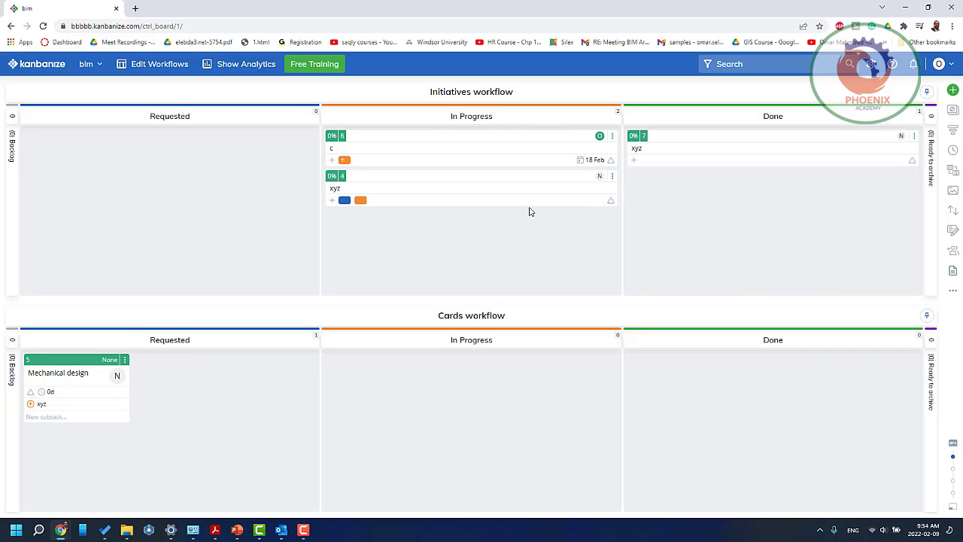
{"action": "left_click", "coordinate": [914, 136]}
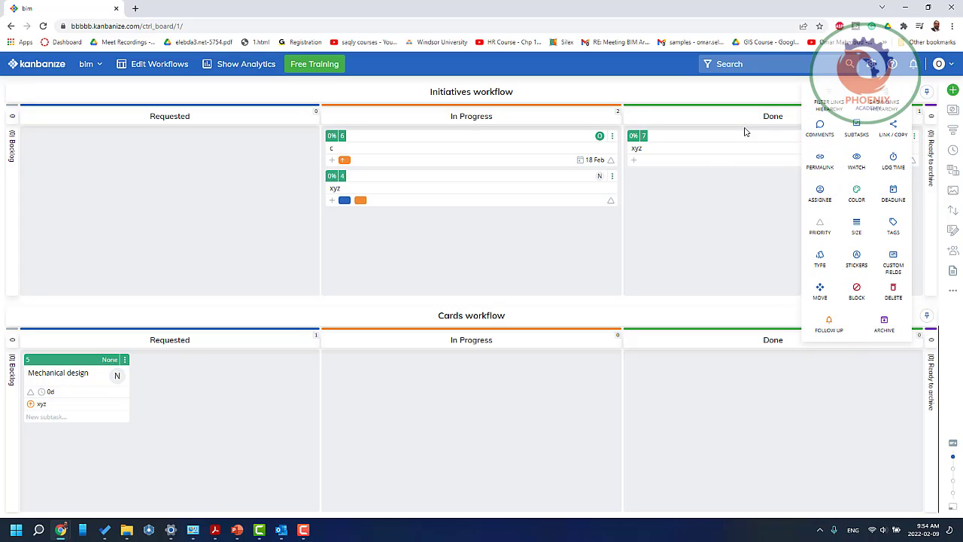
{"action": "left_click", "coordinate": [702, 220]}
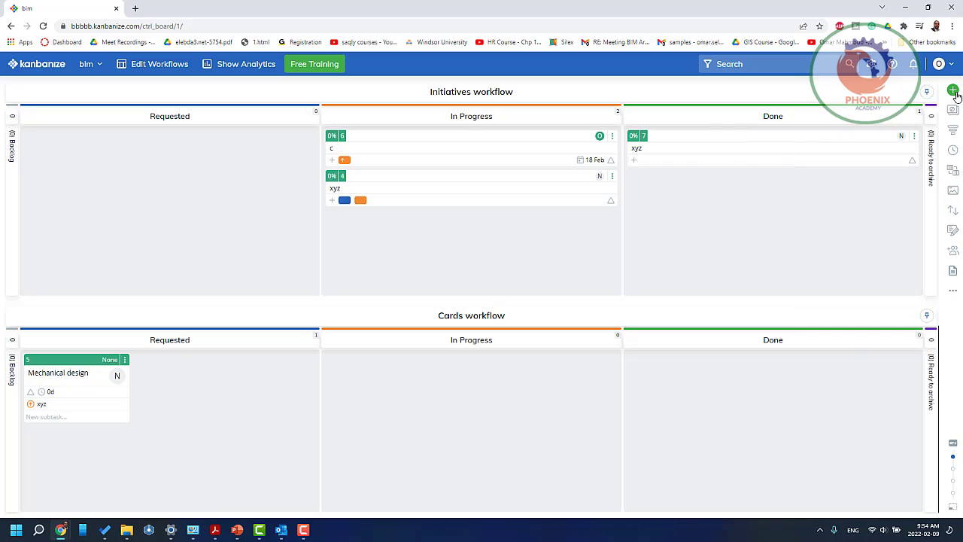
Add a new initiative titled 'ttt' to the Requested column
{"action": "double_click", "coordinate": [134, 142]}
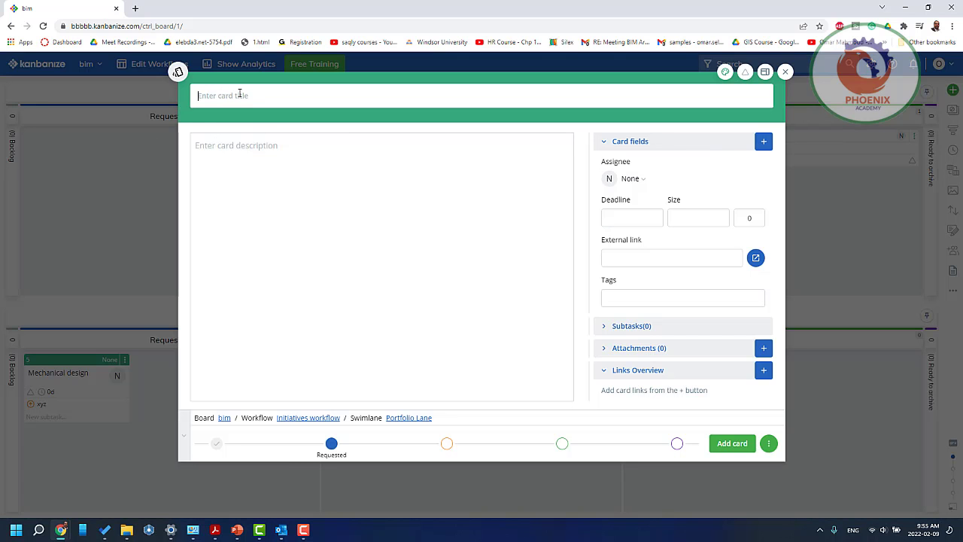
{"action": "type", "text": "ttt"}
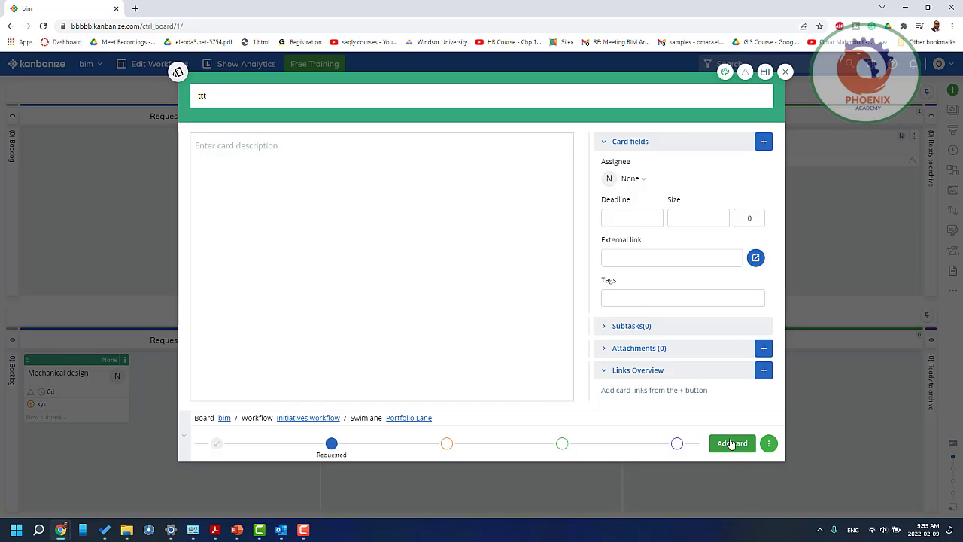
{"action": "left_click", "coordinate": [732, 451]}
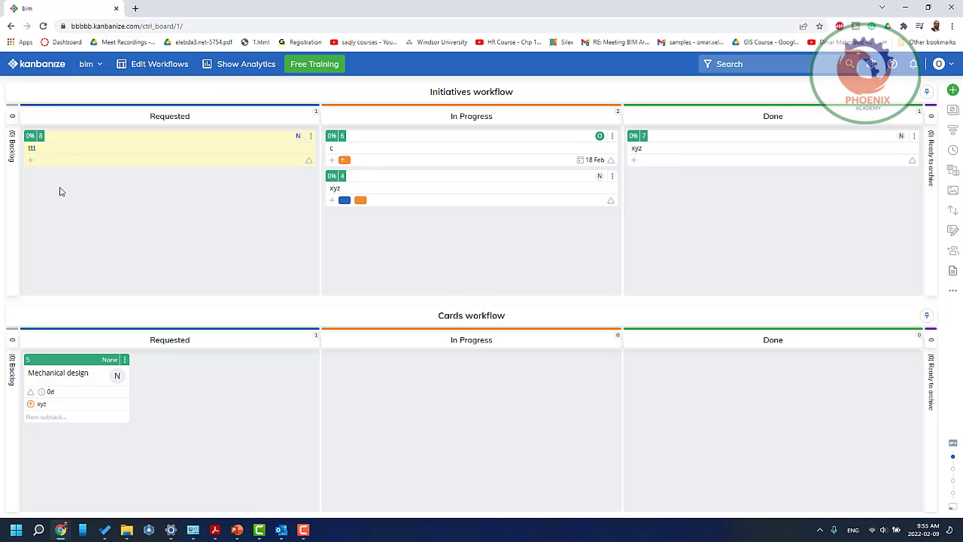
Open ttt's details and look through its Subtasks, Comments and History tabs
{"action": "left_click", "coordinate": [32, 144]}
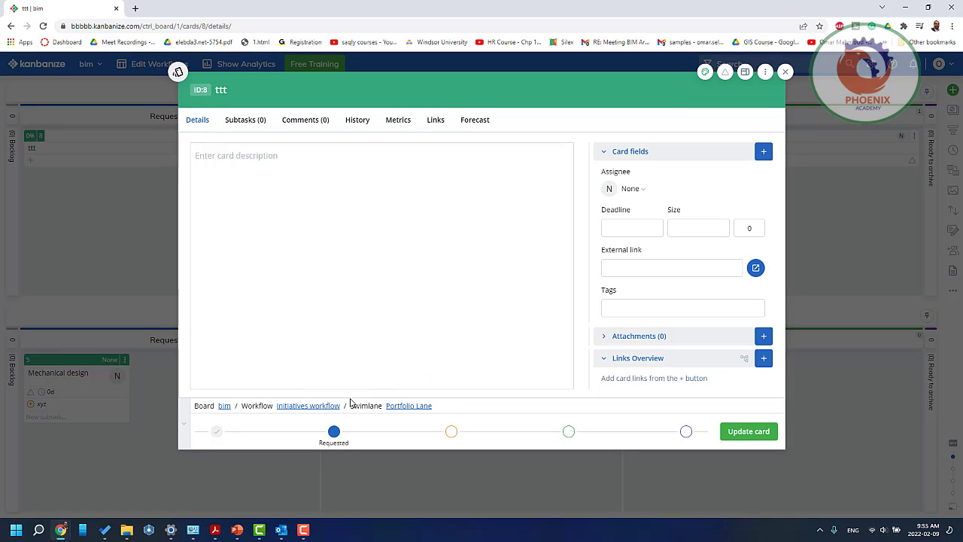
{"action": "left_click", "coordinate": [249, 121]}
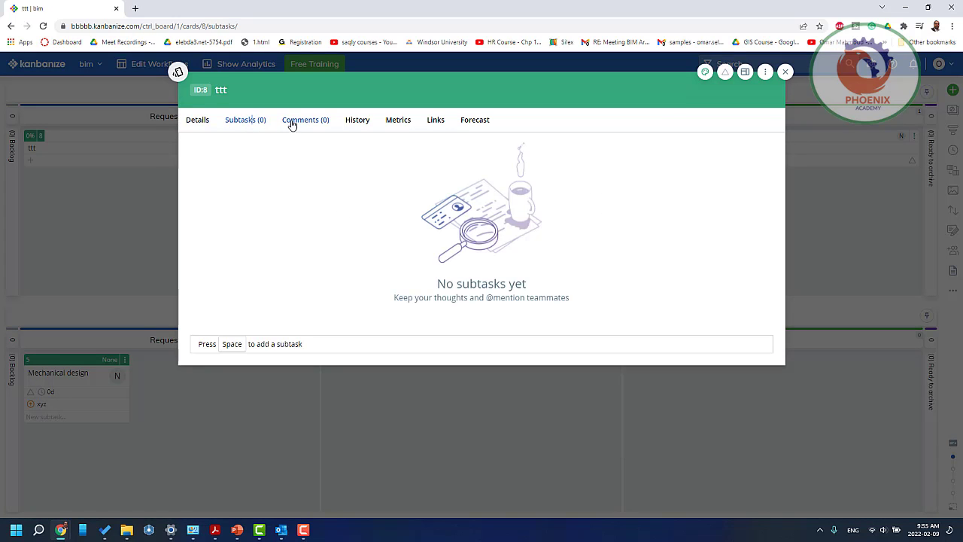
{"action": "left_click", "coordinate": [297, 122]}
{"action": "left_click", "coordinate": [358, 123]}
Check ttt's Metrics and Links, then run its forecast simulation at 70% certainty
{"action": "left_click", "coordinate": [398, 123]}
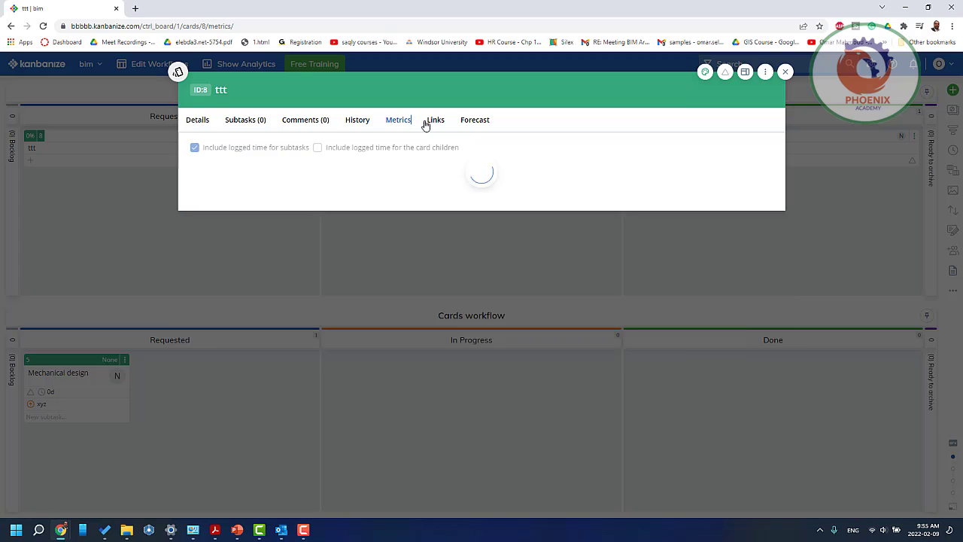
{"action": "left_click", "coordinate": [434, 123]}
{"action": "left_click", "coordinate": [468, 121]}
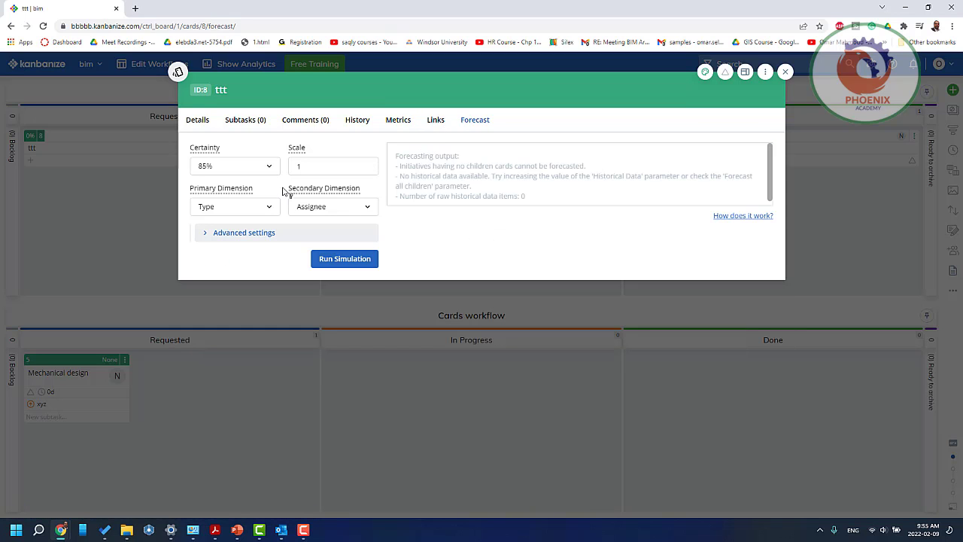
{"action": "left_click", "coordinate": [269, 166]}
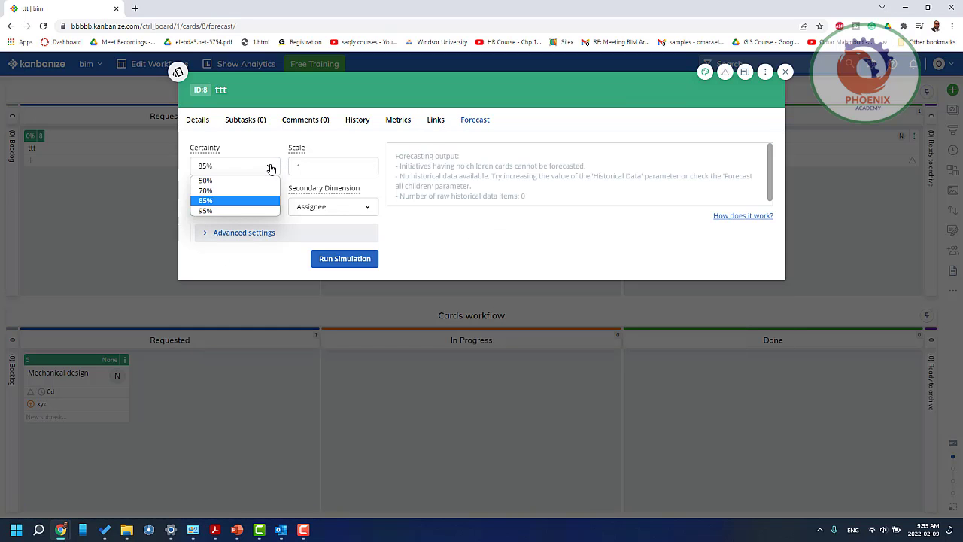
{"action": "left_click", "coordinate": [217, 190]}
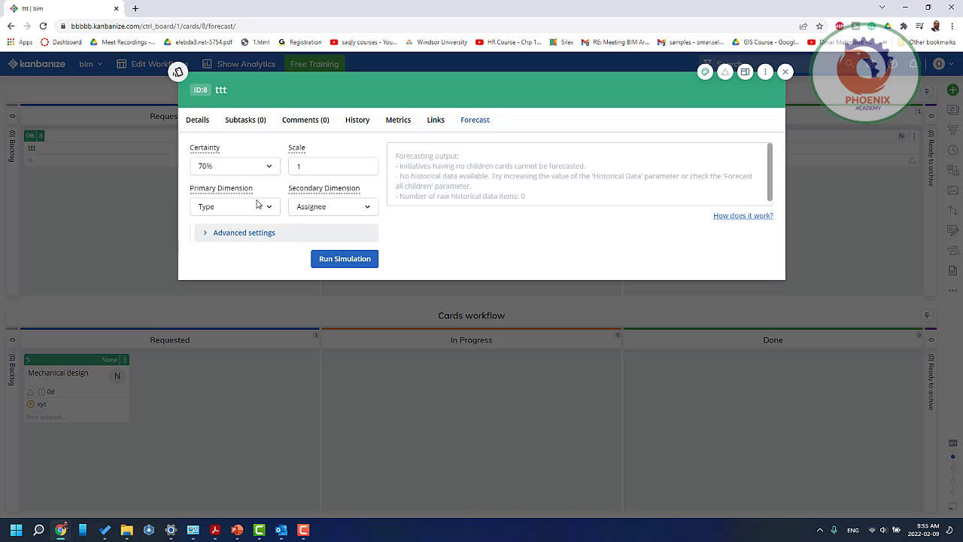
{"action": "left_click", "coordinate": [350, 259]}
Inspect the forecast dimension dropdowns, keeping Type as the primary dimension
{"action": "left_click", "coordinate": [357, 210]}
{"action": "left_click", "coordinate": [357, 210]}
{"action": "left_click", "coordinate": [273, 208]}
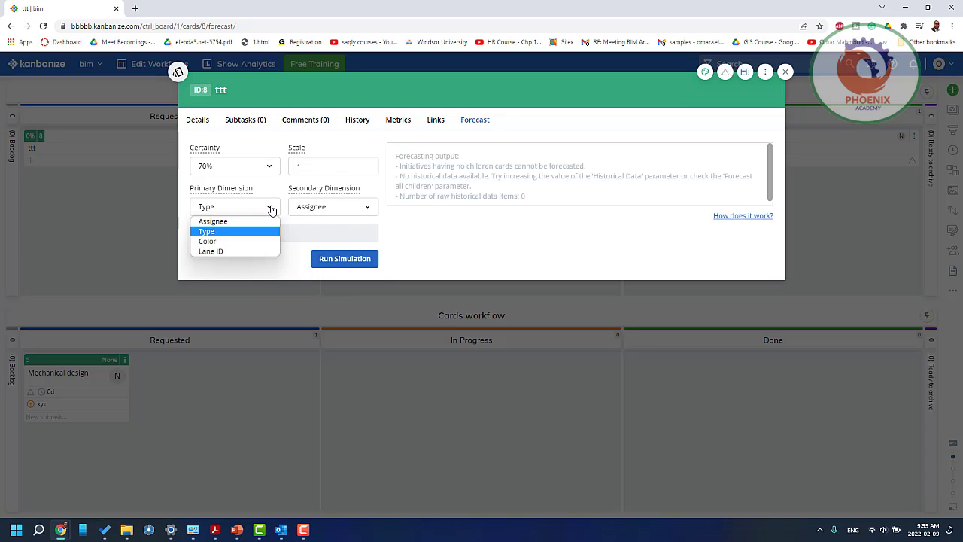
{"action": "left_click", "coordinate": [273, 208]}
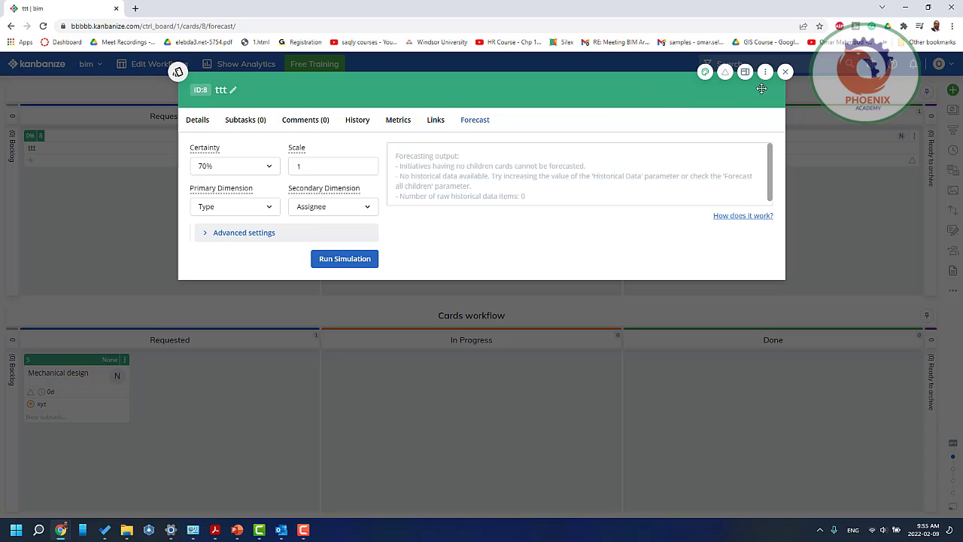
Reopen the ttt initiative and start a new linked child card from it
{"action": "left_click", "coordinate": [787, 73]}
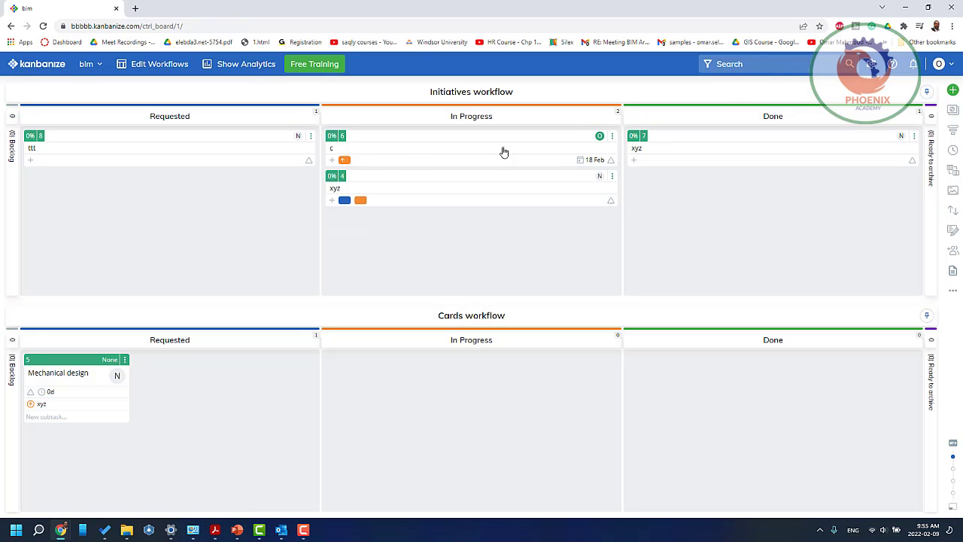
{"action": "left_click", "coordinate": [41, 136]}
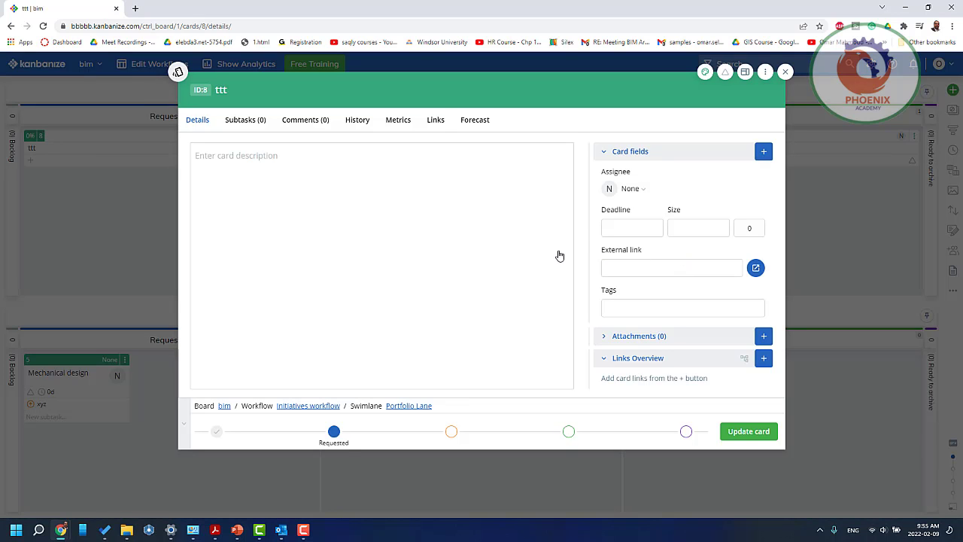
{"action": "left_click", "coordinate": [763, 358]}
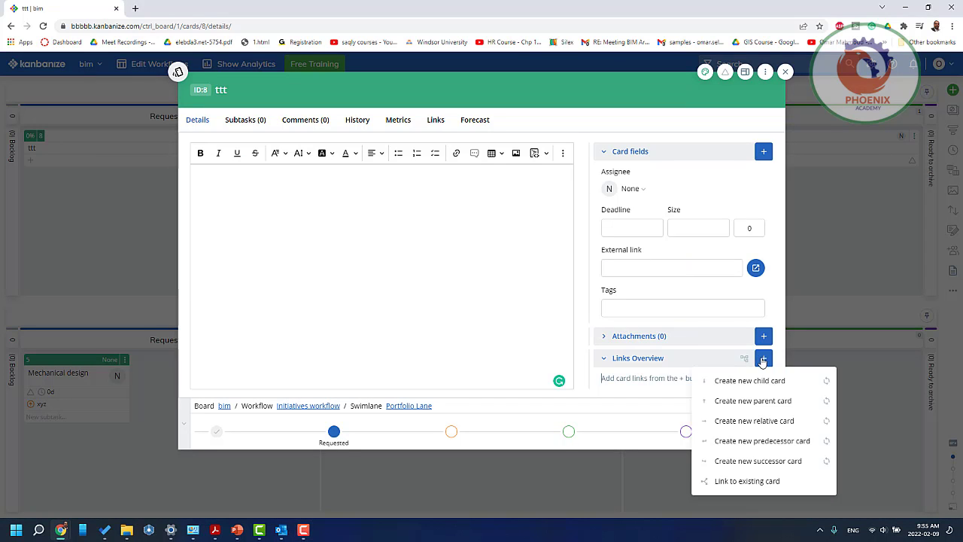
{"action": "left_click", "coordinate": [762, 383]}
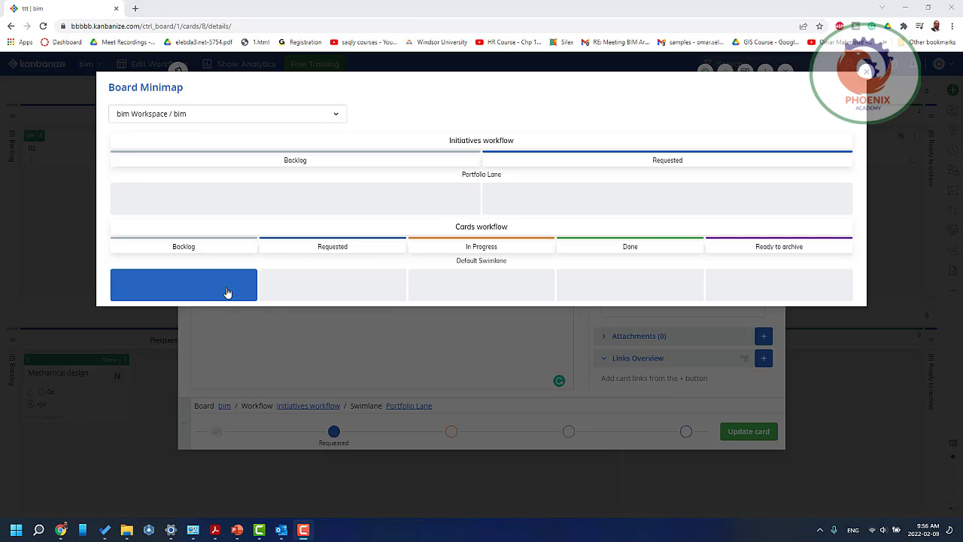
Create the child card ttt in the Cards workflow's In Progress stage
{"action": "left_click", "coordinate": [202, 293]}
{"action": "scroll", "coordinate": [721, 452], "scroll_direction": "down", "scroll_amount": 1}
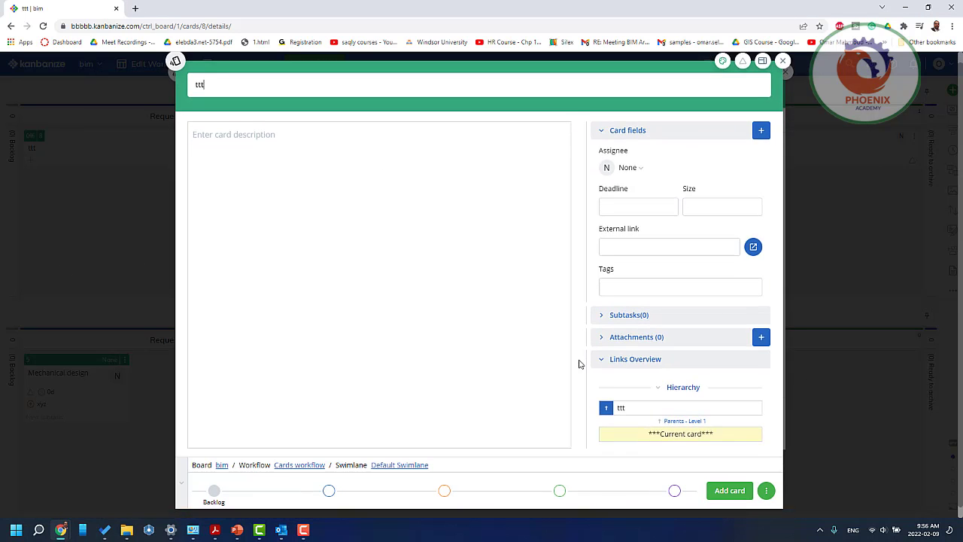
{"action": "left_click", "coordinate": [331, 487]}
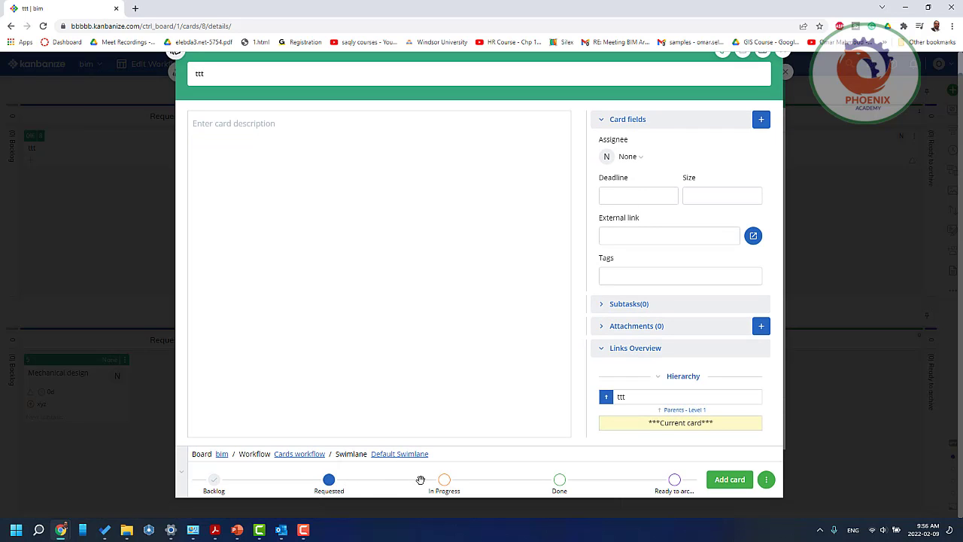
{"action": "left_click", "coordinate": [452, 483]}
{"action": "left_click", "coordinate": [736, 483]}
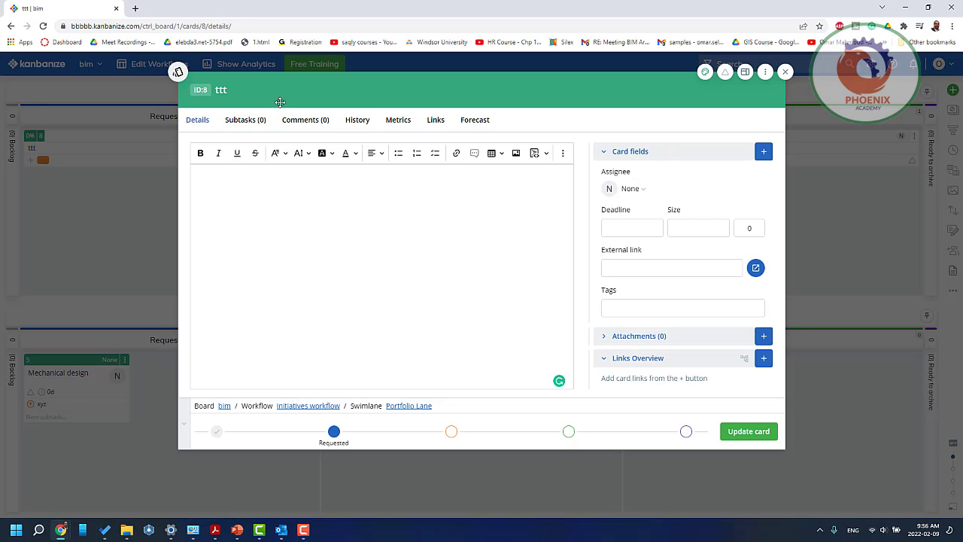
Review ttt's Links and advanced Forecast settings, then close the card back to the board
{"action": "left_click", "coordinate": [447, 124]}
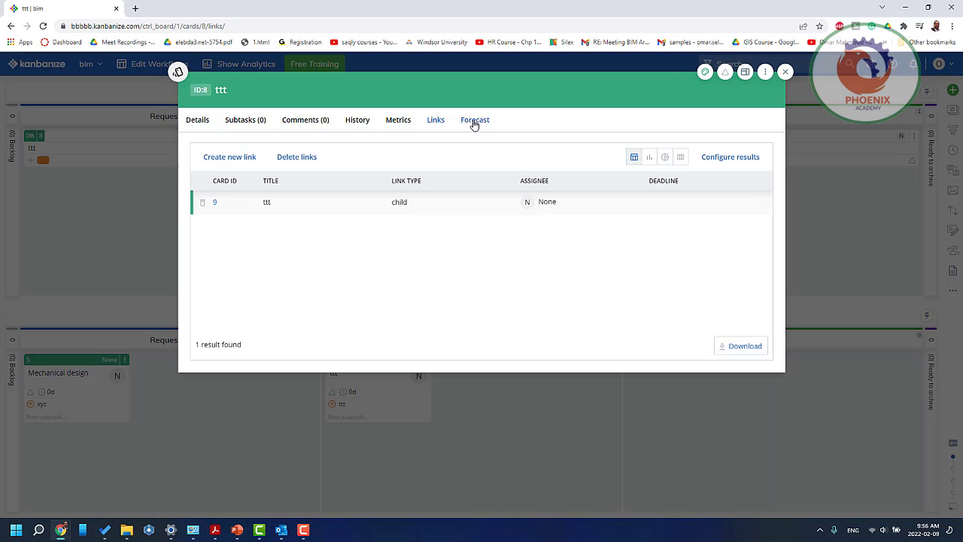
{"action": "left_click", "coordinate": [472, 122]}
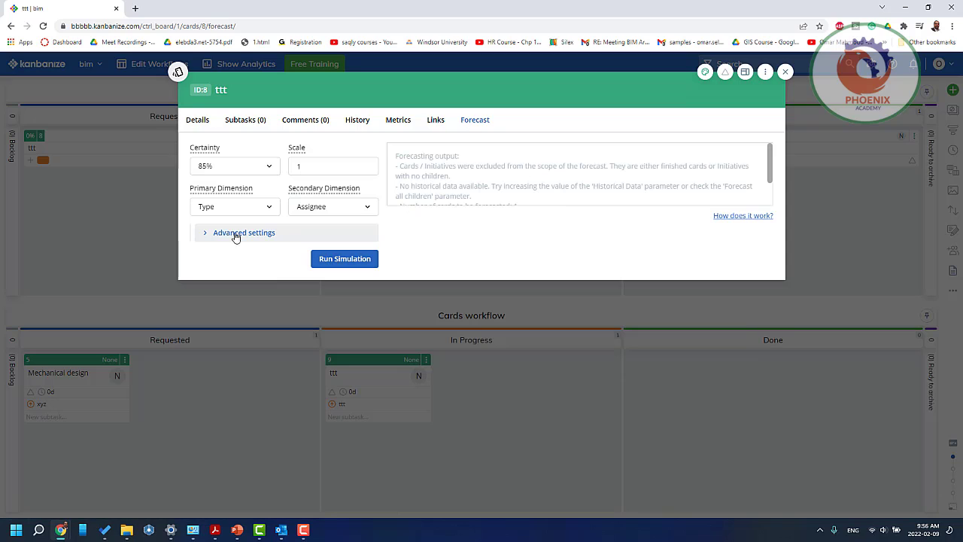
{"action": "left_click", "coordinate": [200, 236]}
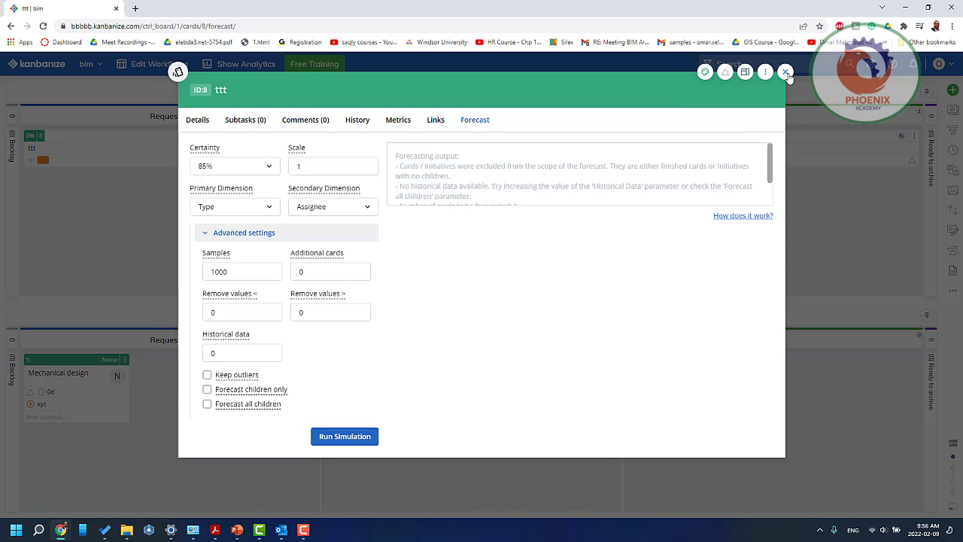
{"action": "left_click", "coordinate": [744, 72]}
{"action": "left_click", "coordinate": [785, 72]}
{"action": "left_click", "coordinate": [784, 72]}
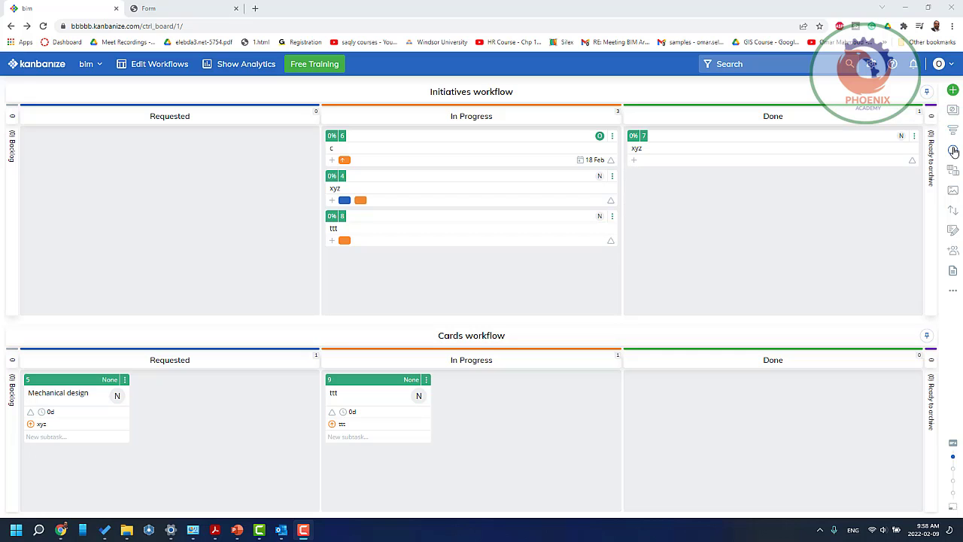
Apply the snowy mountain Unsplash photo as the bim board's background
{"action": "left_click", "coordinate": [953, 191]}
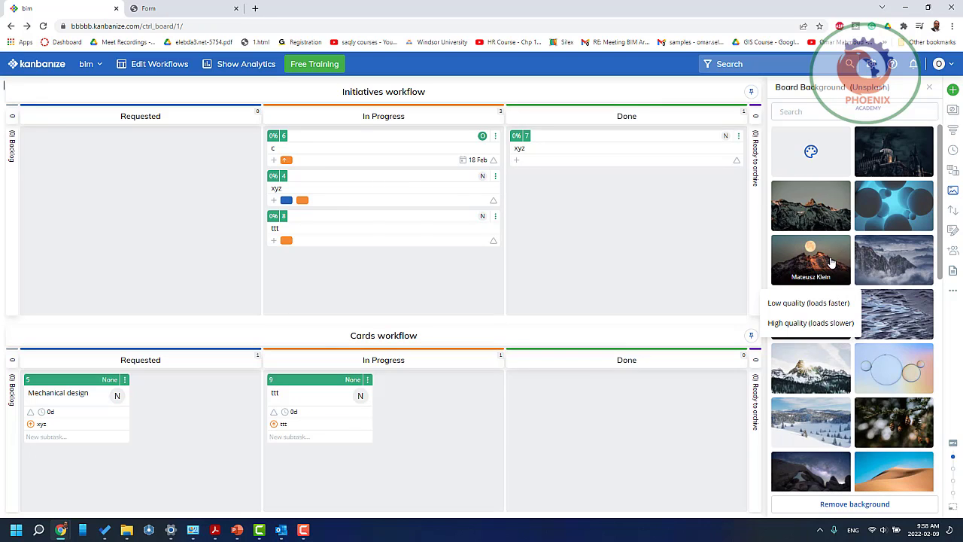
{"action": "left_click", "coordinate": [824, 311]}
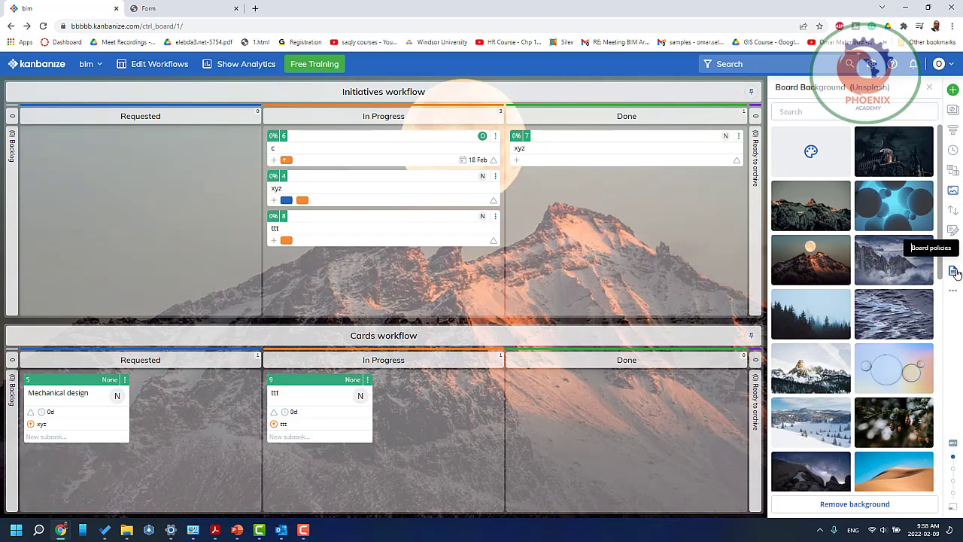
Open Analytics and load the example data into the dashboard
{"action": "left_click", "coordinate": [227, 65]}
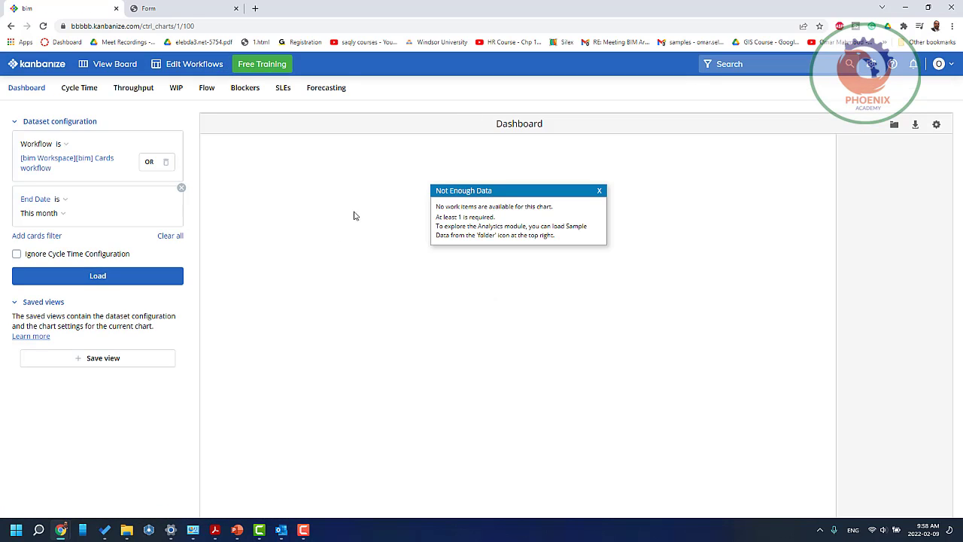
{"action": "left_click", "coordinate": [893, 125]}
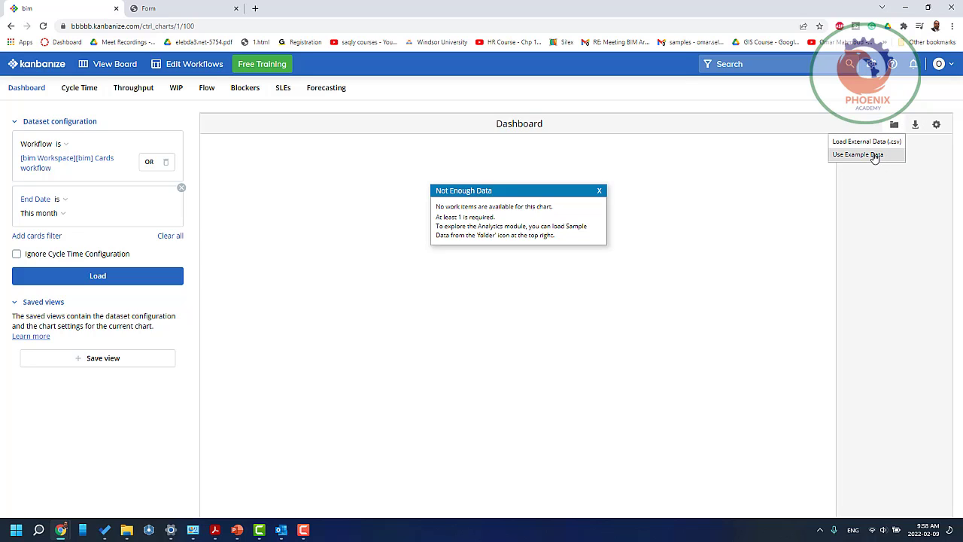
{"action": "left_click", "coordinate": [875, 155]}
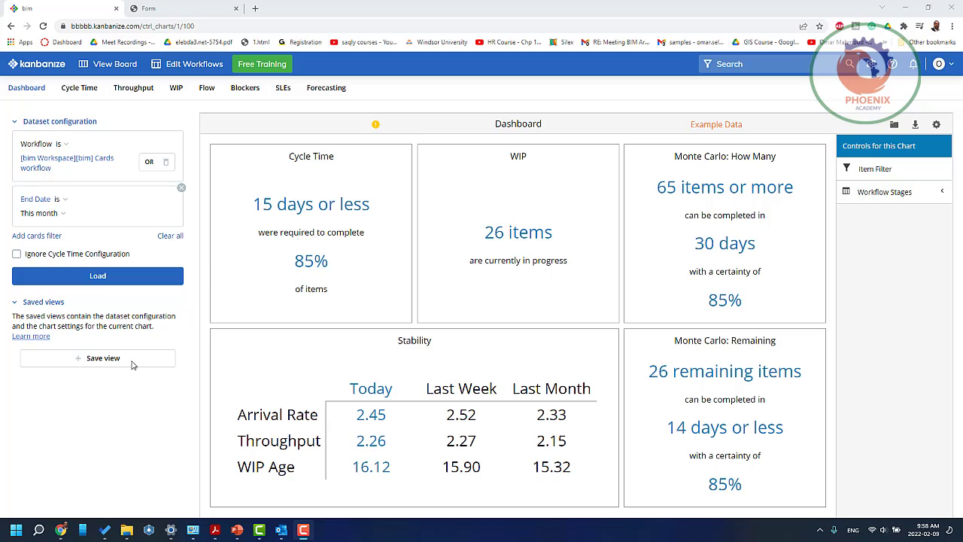
Hide the chart controls sidebar and turn on header icon labels
{"action": "left_click", "coordinate": [914, 126]}
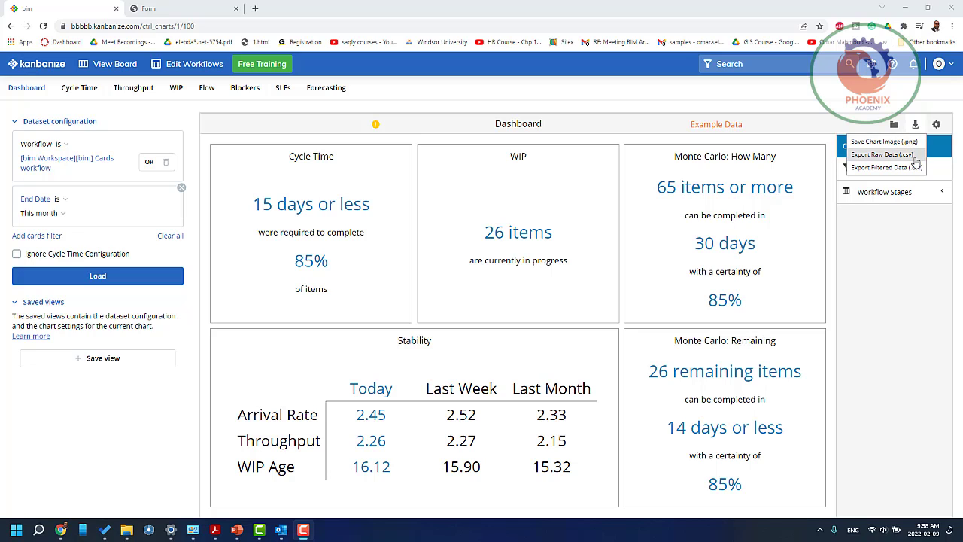
{"action": "left_click", "coordinate": [936, 124]}
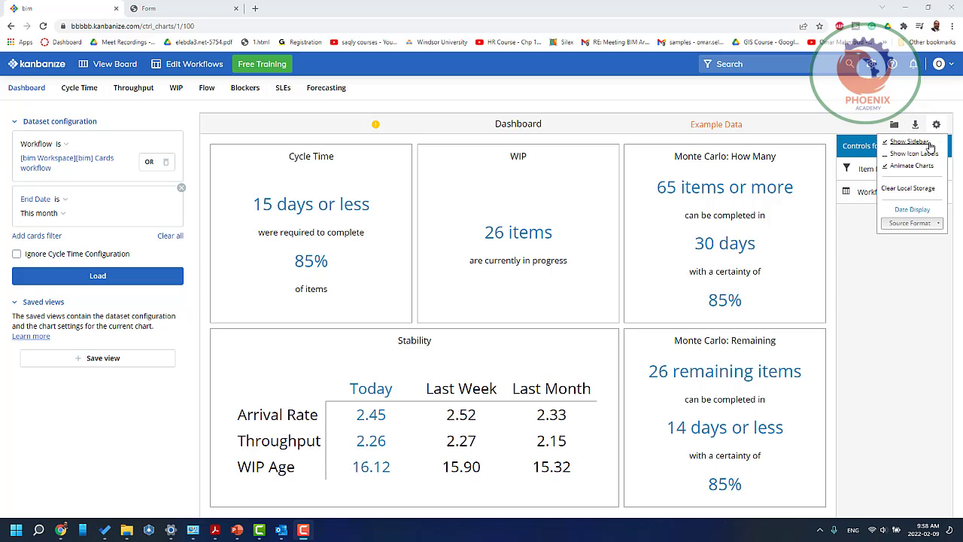
{"action": "left_click", "coordinate": [931, 142]}
{"action": "left_click", "coordinate": [932, 154]}
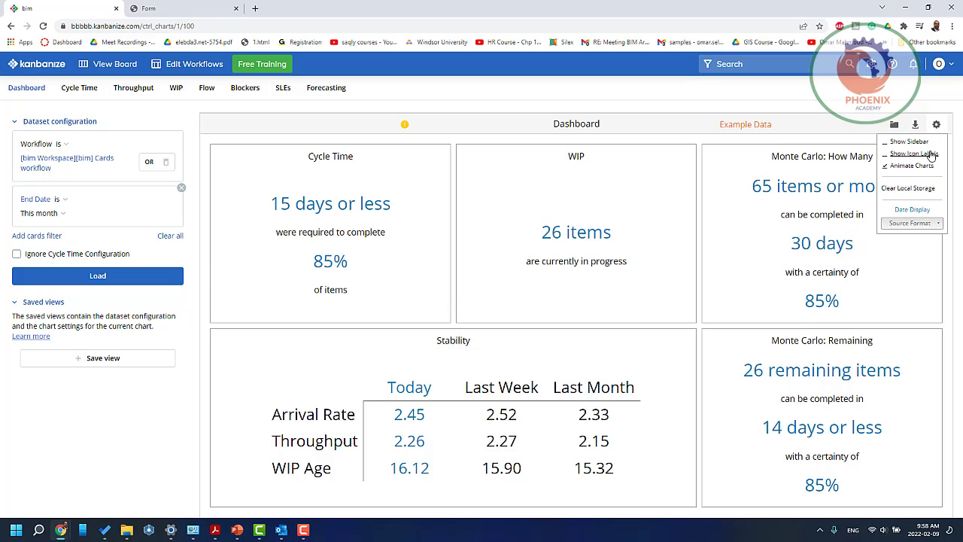
Review the example data errors, then view the Cycle Time Scatter Plot
{"action": "left_click", "coordinate": [404, 125]}
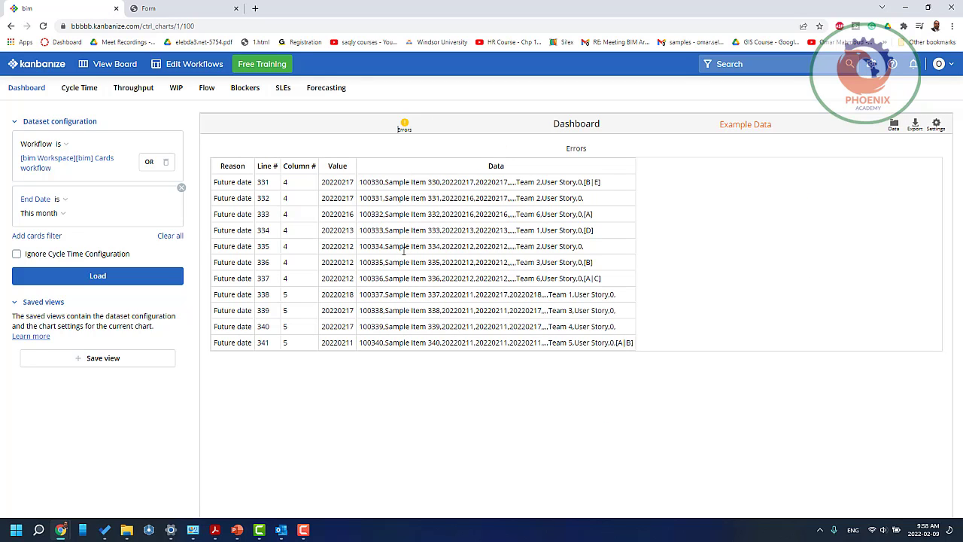
{"action": "left_click", "coordinate": [82, 90]}
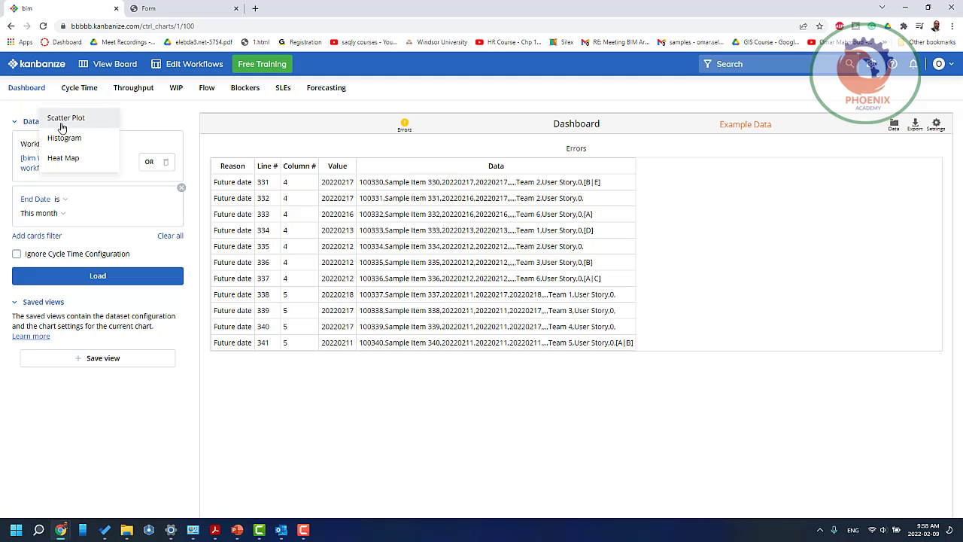
{"action": "left_click", "coordinate": [66, 118]}
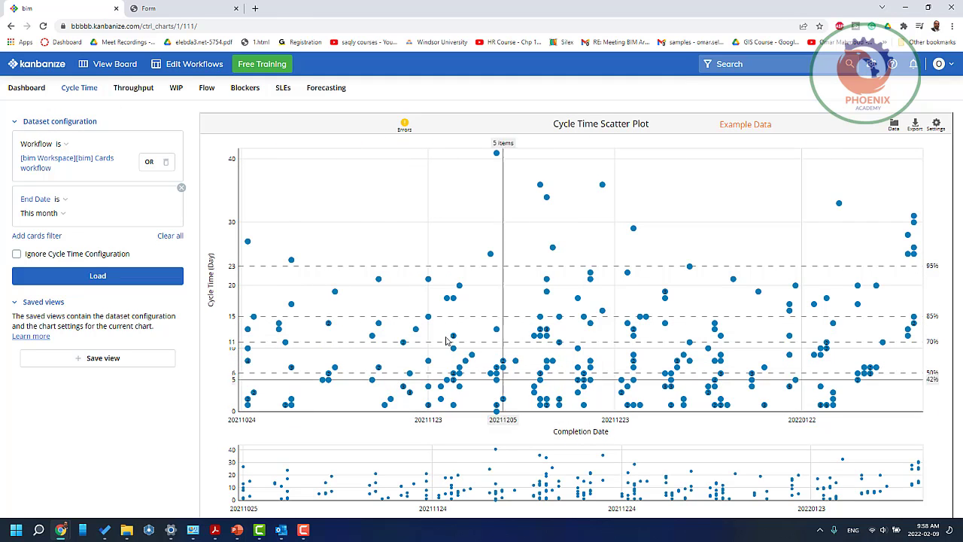
View the Throughput histogram and Run Chart, then the Flow Efficiency chart (95.5% average)
{"action": "left_click", "coordinate": [146, 90]}
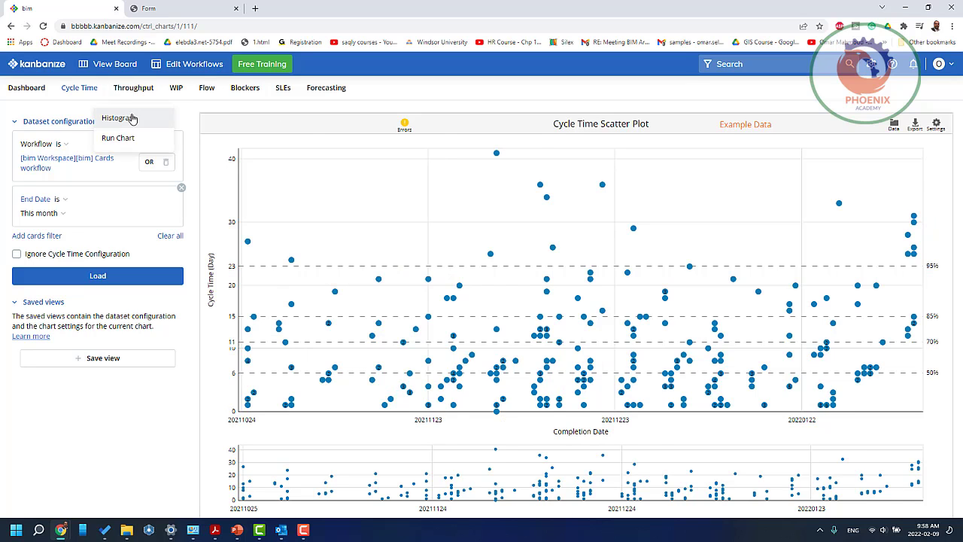
{"action": "left_click", "coordinate": [134, 116]}
{"action": "left_click", "coordinate": [144, 90]}
{"action": "left_click", "coordinate": [133, 135]}
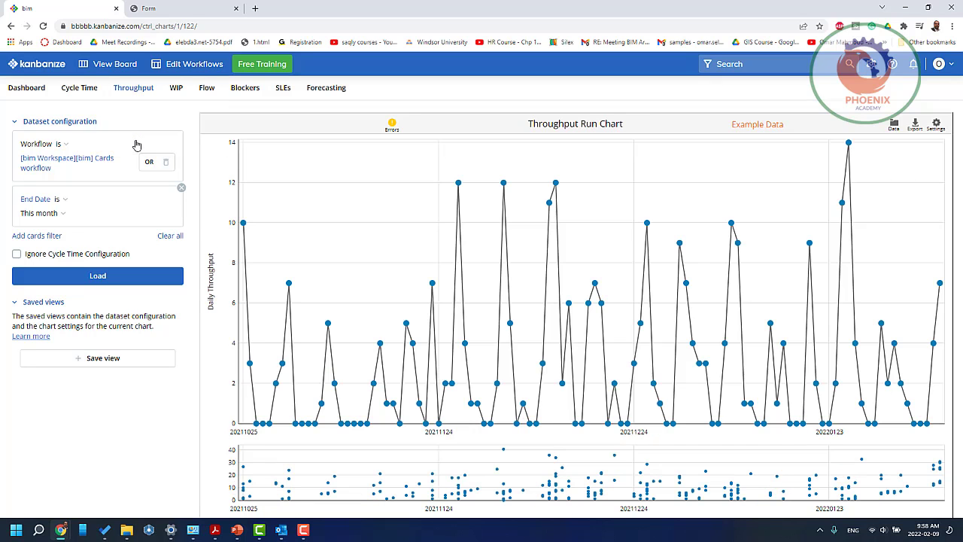
{"action": "left_click", "coordinate": [207, 89]}
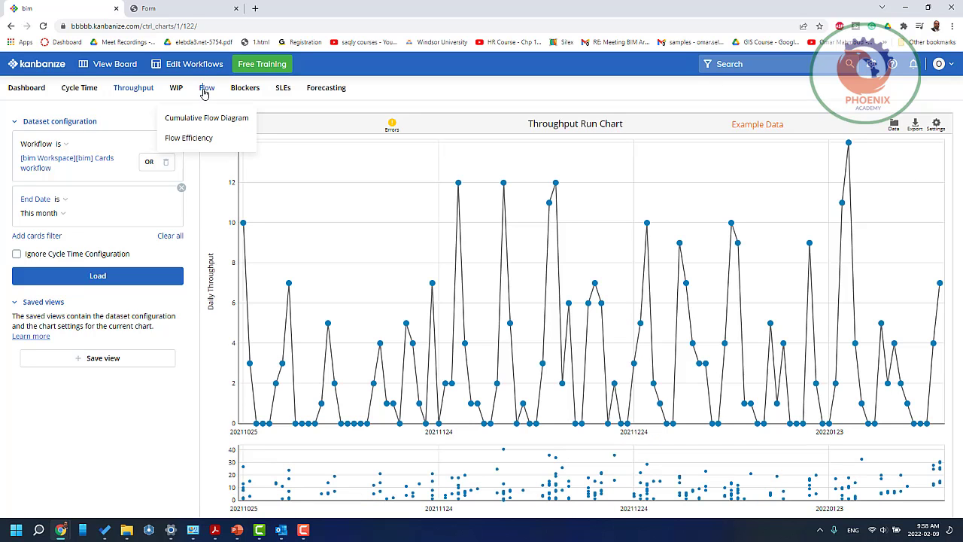
{"action": "left_click", "coordinate": [198, 143]}
{"action": "left_click", "coordinate": [176, 90]}
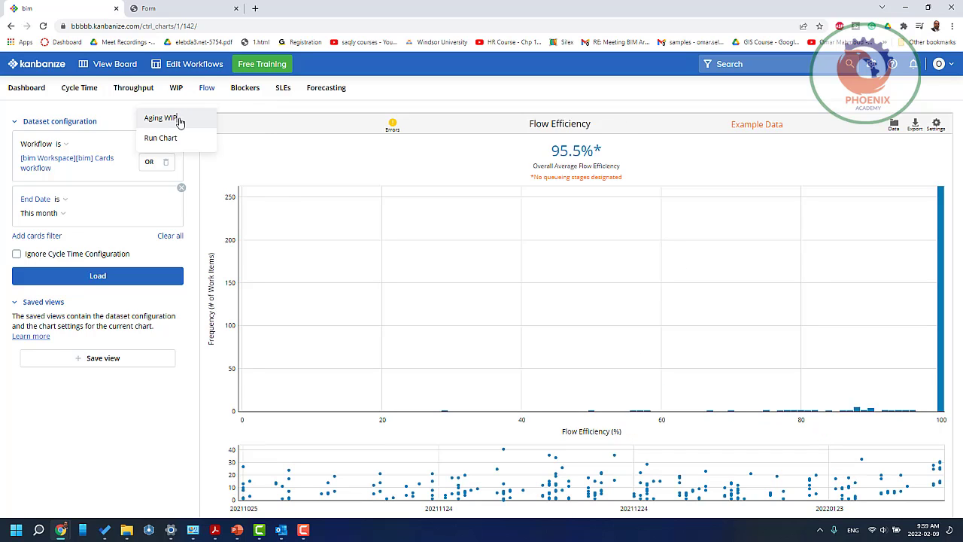